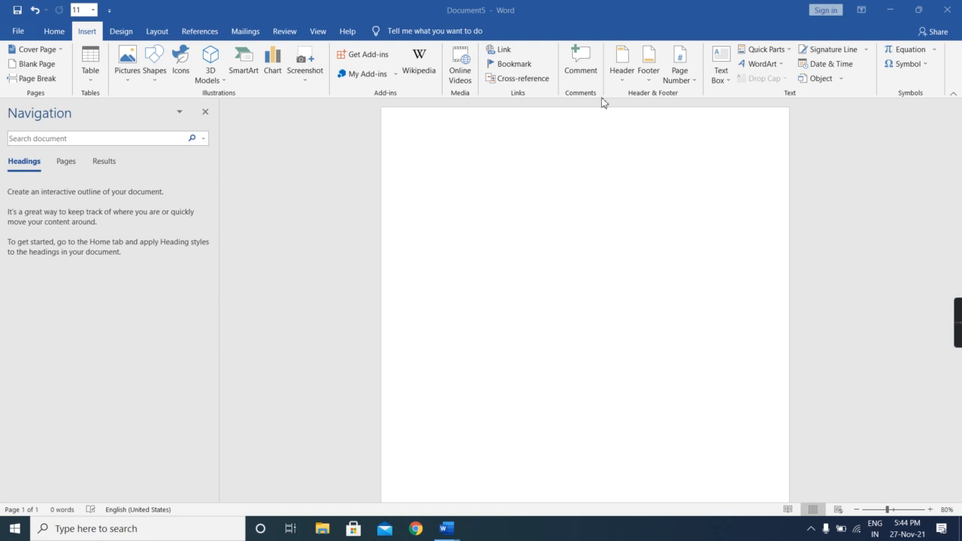
- Set the font size of the blank document to 28
click(55, 31)
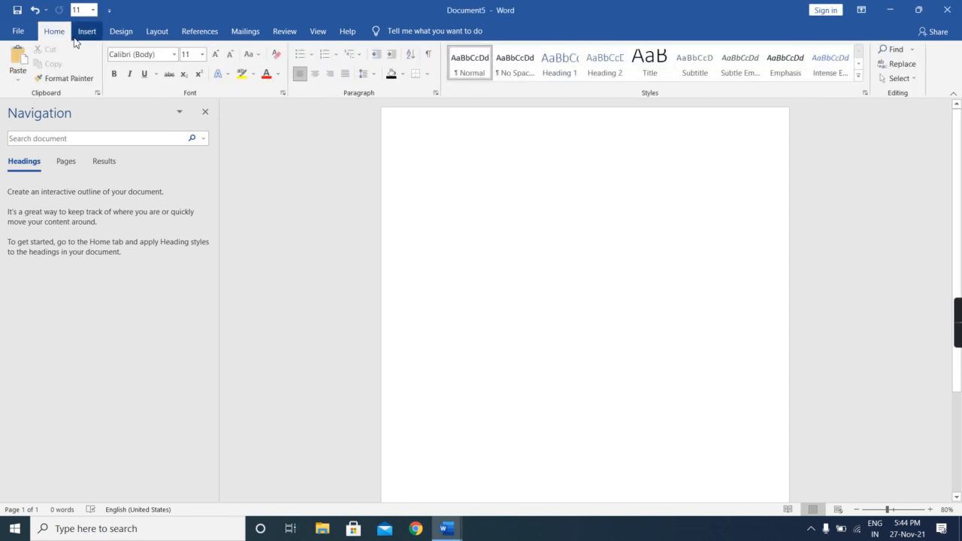
click(78, 39)
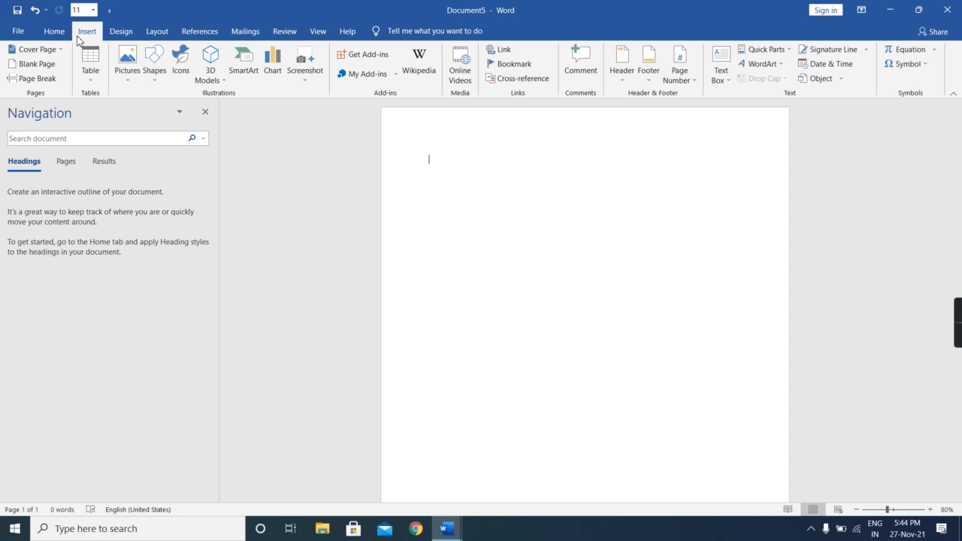
click(95, 12)
click(81, 168)
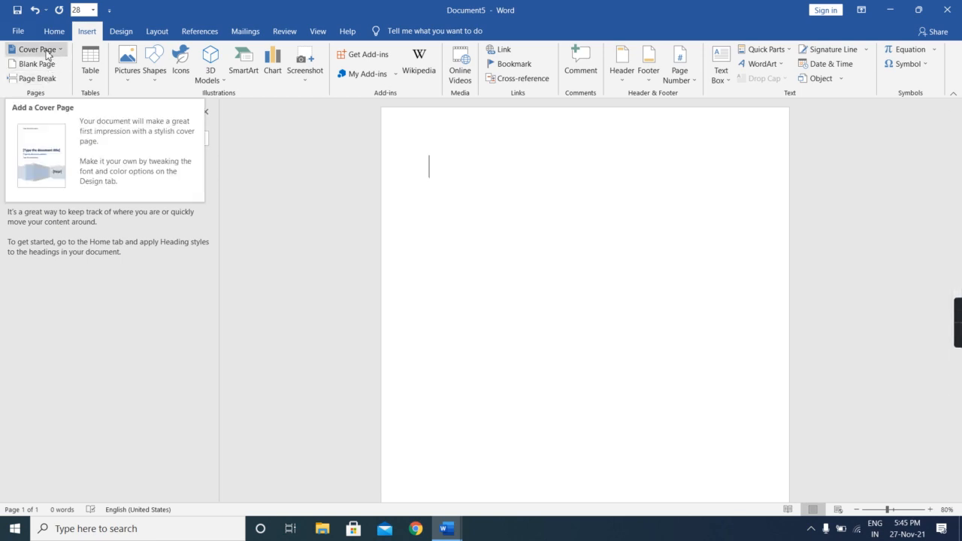
- Insert the Banded cover page and replace its document title placeholder with INTRODUCTION
click(46, 50)
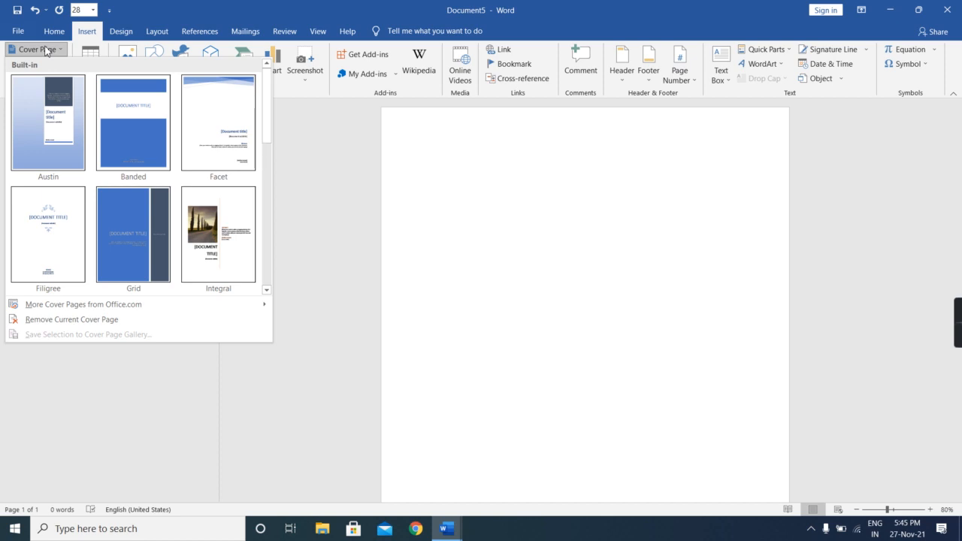
click(148, 132)
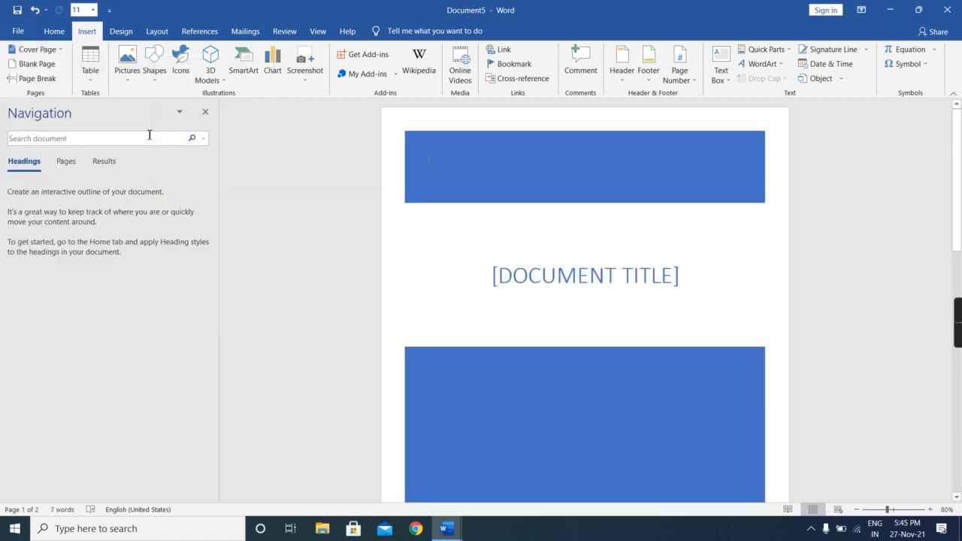
click(680, 273)
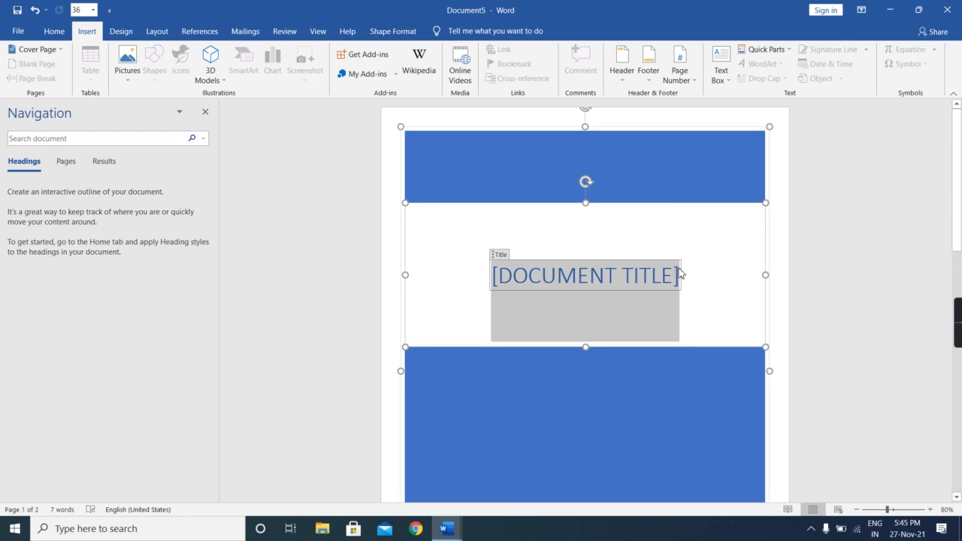
key(Delete)
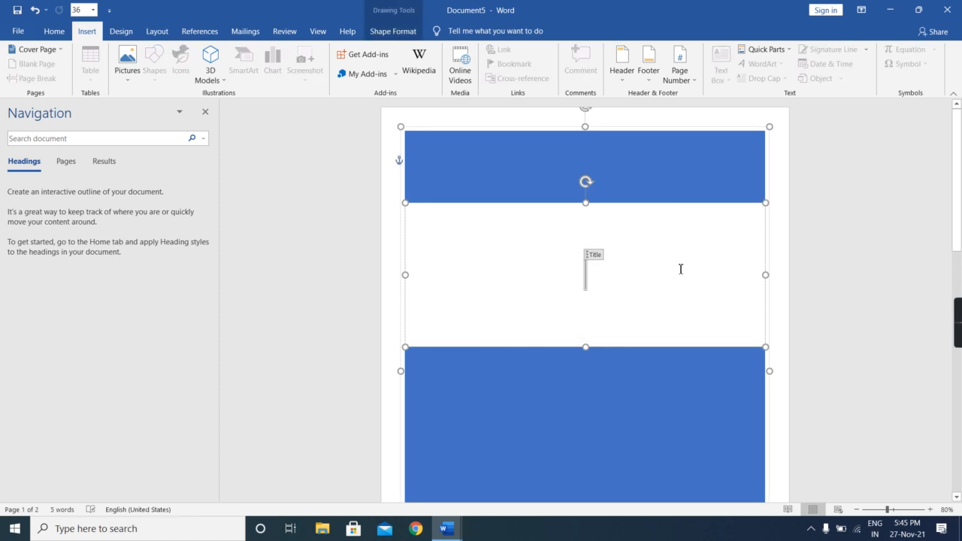
text(INTRODUCTION)
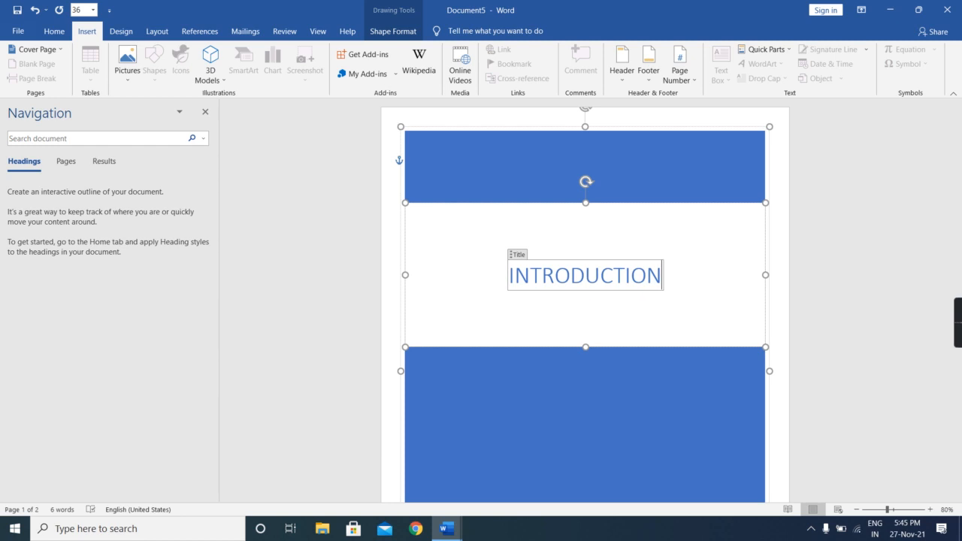
- Create a new blank document and add empty paragraphs until it extends onto a third page
drag(665, 274, 75, 374)
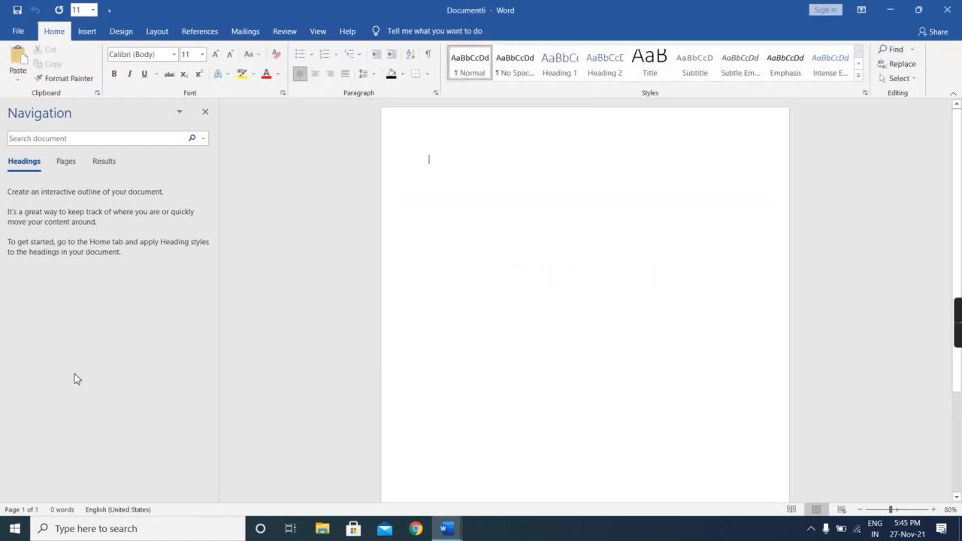
click(87, 34)
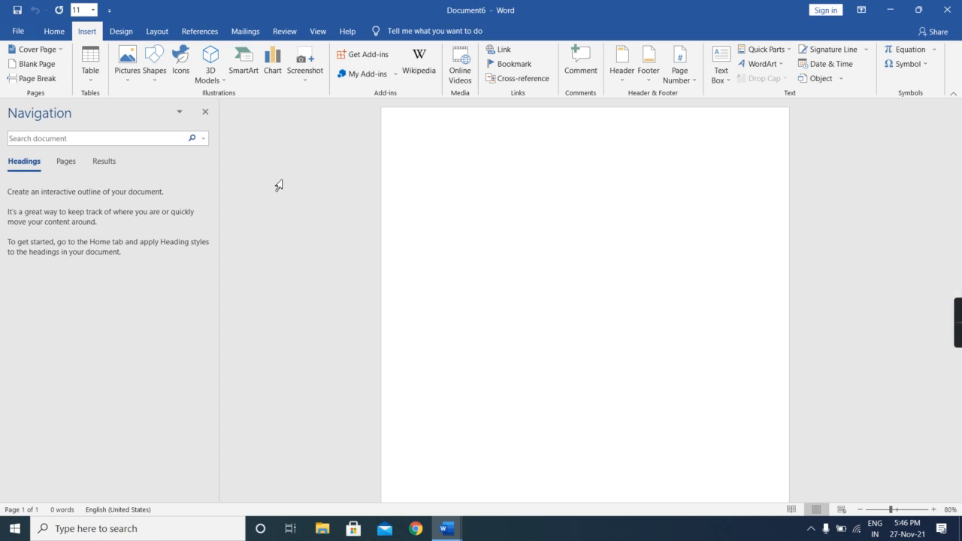
key(Return)
key(Return)
key(Return)
key(Return)
key(Return)
key(Return)
key(Return)
key(Return)
key(Return)
key(Return)
key(Return)
key(Return)
key(Return)
key(Return)
key(Return)
key(Return)
key(Return)
key(Return)
key(Return)
key(Return)
key(Return)
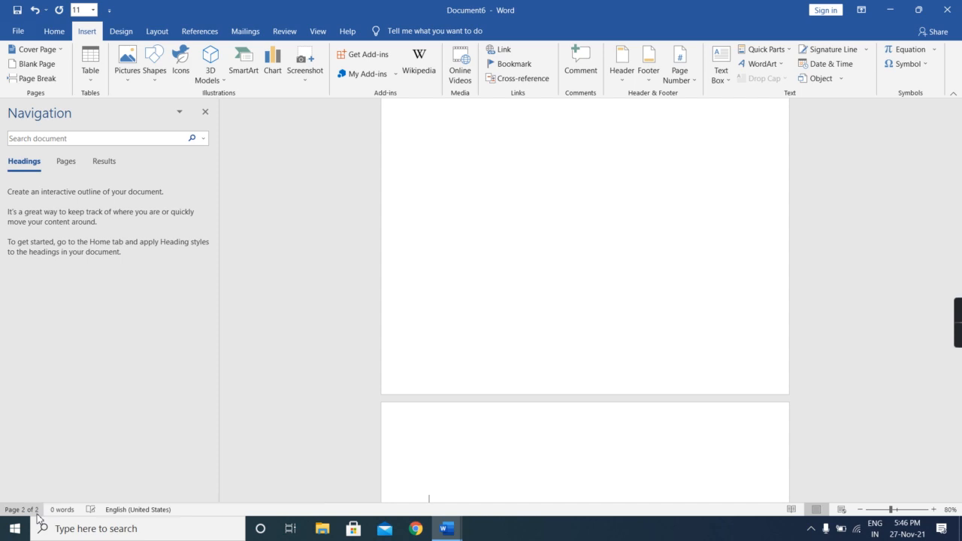
scroll(428, 488, down, 5)
scroll(428, 484, down, 2)
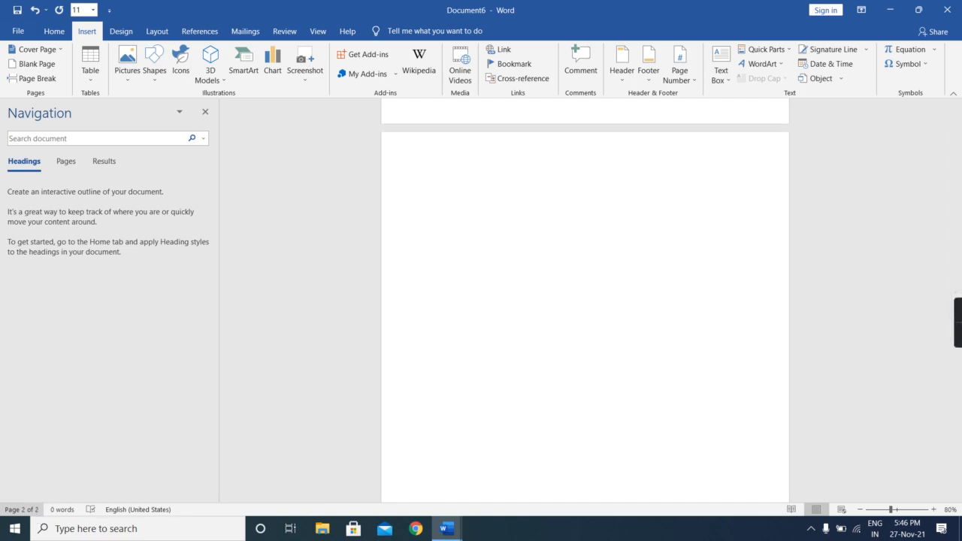
key(Return)
key(Return)
key(Return)
key(Return)
key(Return)
key(Return)
key(Return)
key(Return)
key(Return)
key(Return)
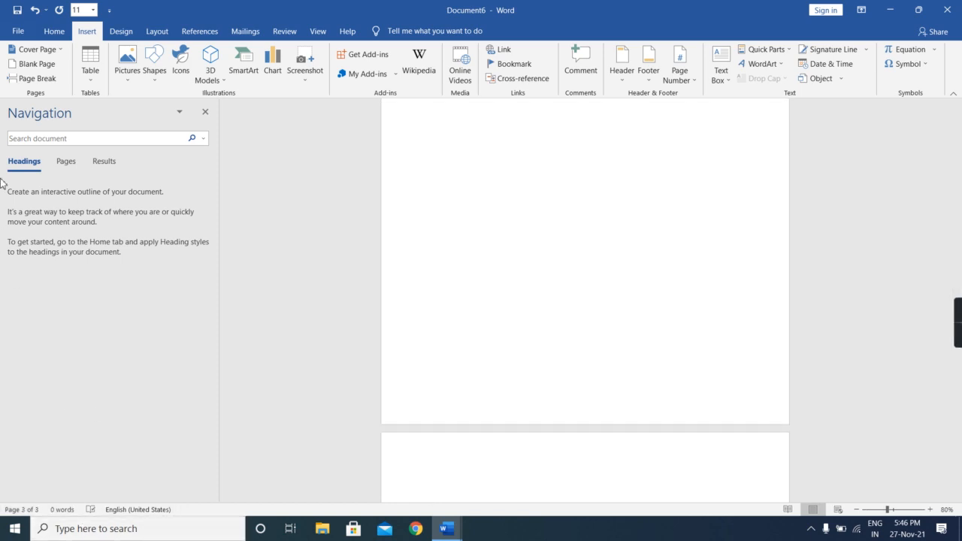
- Show the page thumbnails in the navigation area and insert a blank page at the end of the document
click(65, 162)
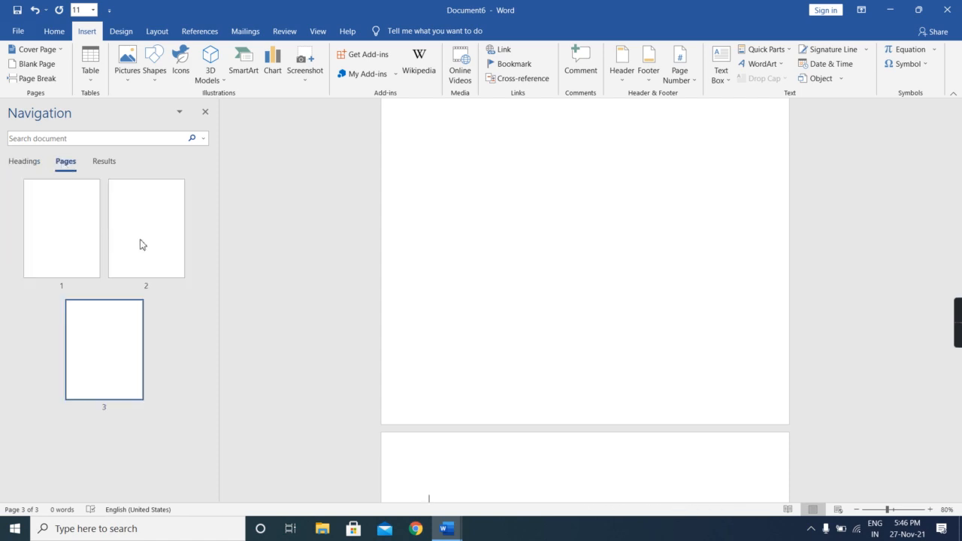
click(42, 67)
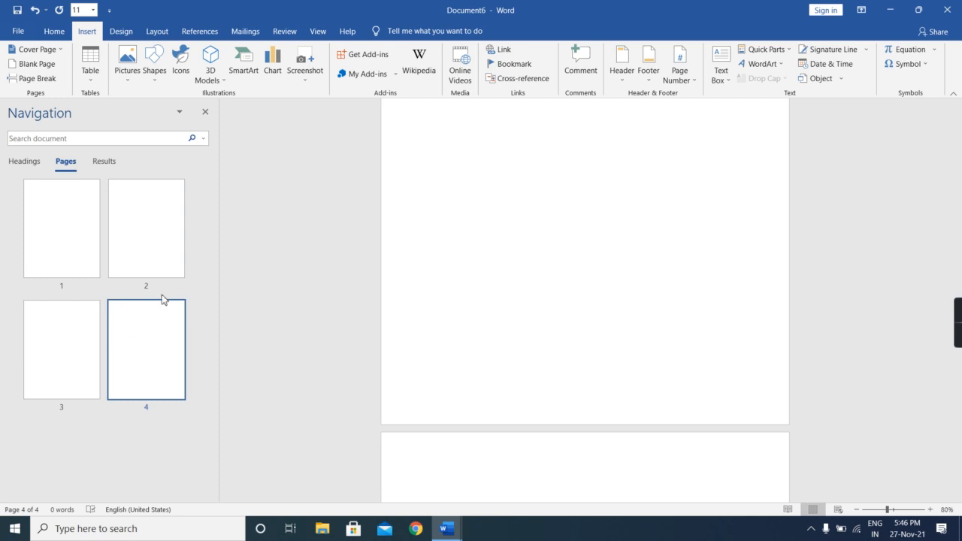
- Look through the document's pages, return to page 1 and insert a page break there
click(75, 235)
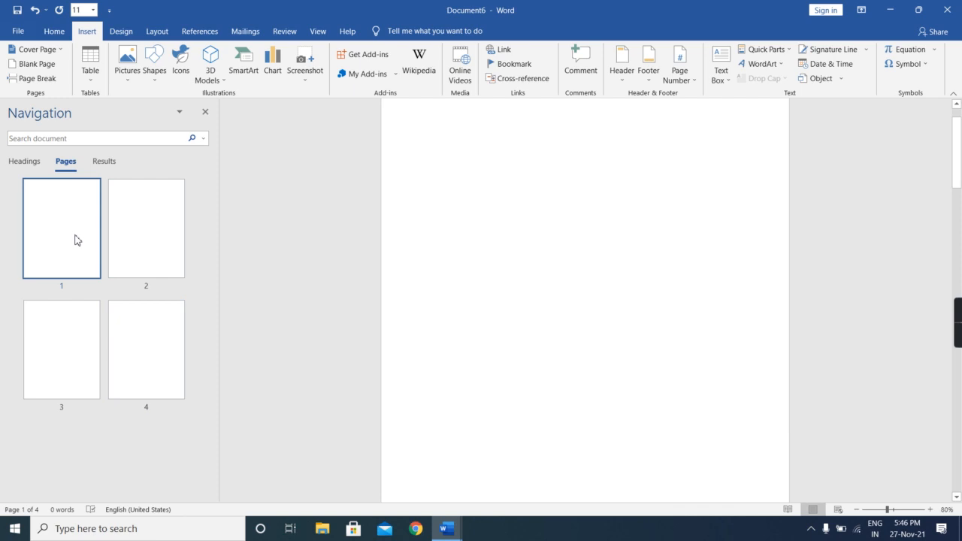
click(160, 239)
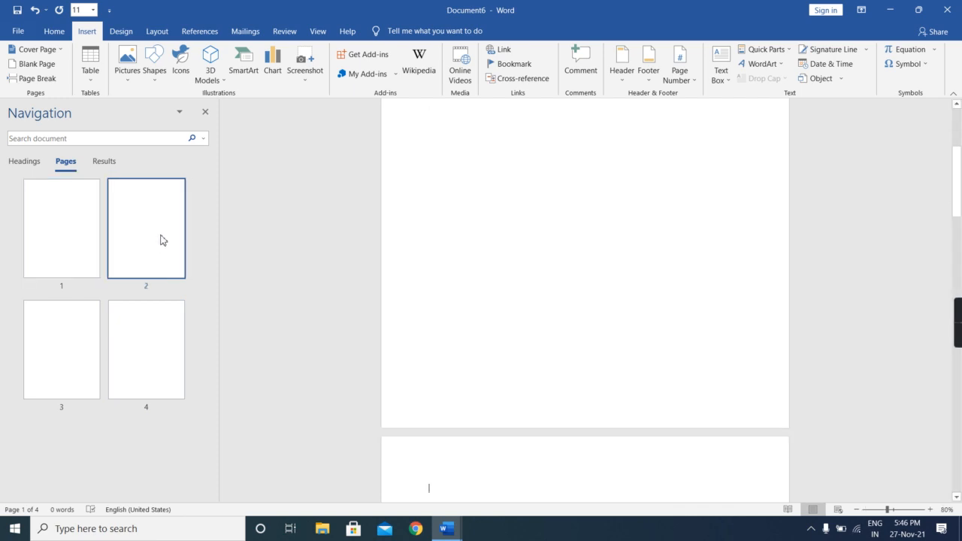
click(68, 332)
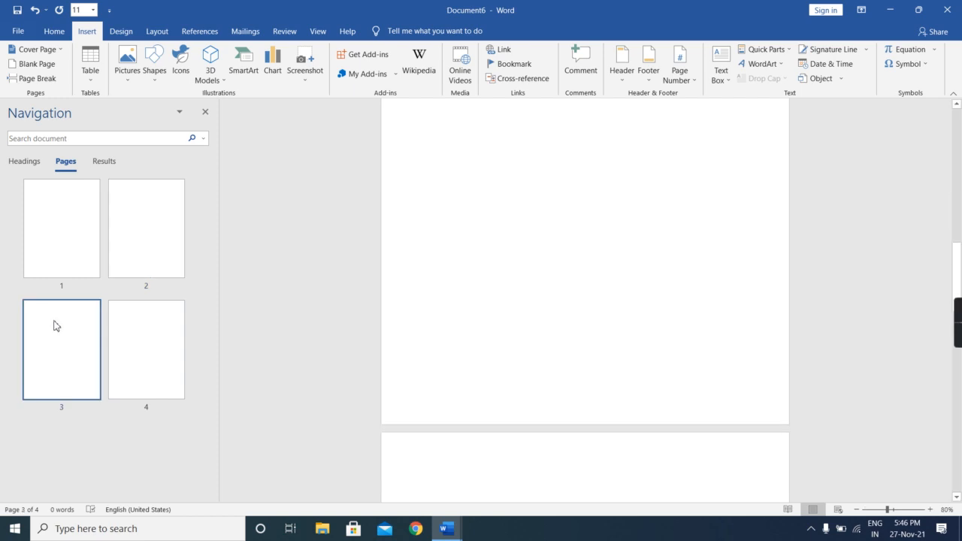
click(50, 254)
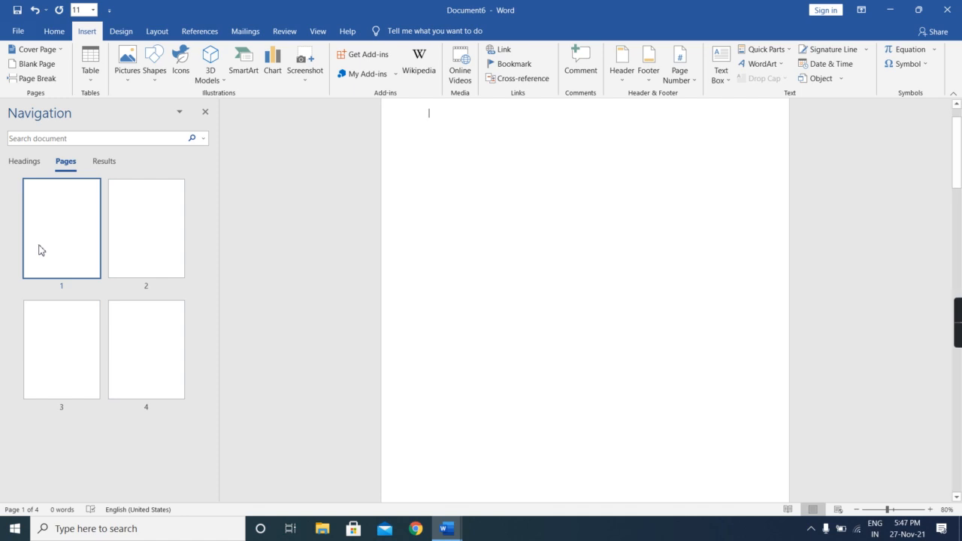
click(38, 78)
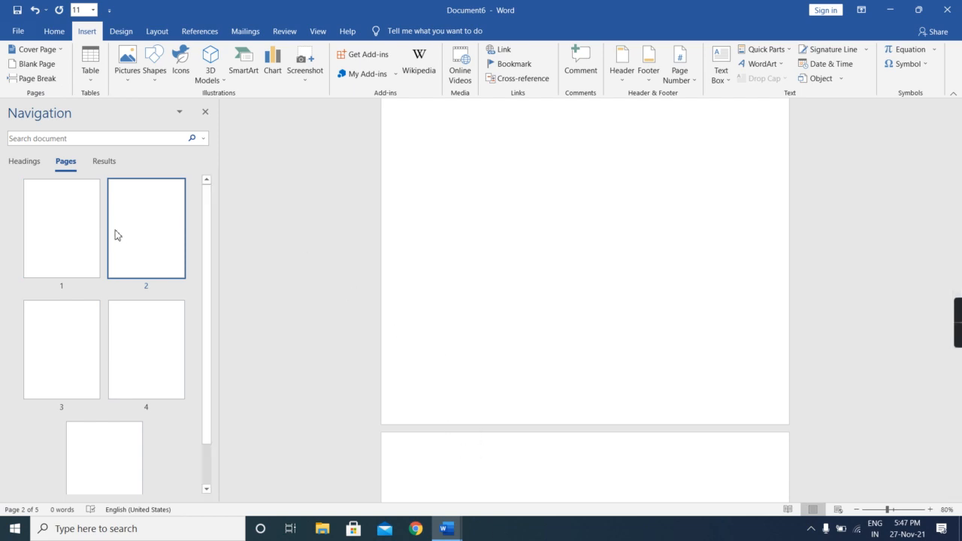
- Create a new blank document and insert a table with 7 columns and 4 rows
key(ctrl+n)
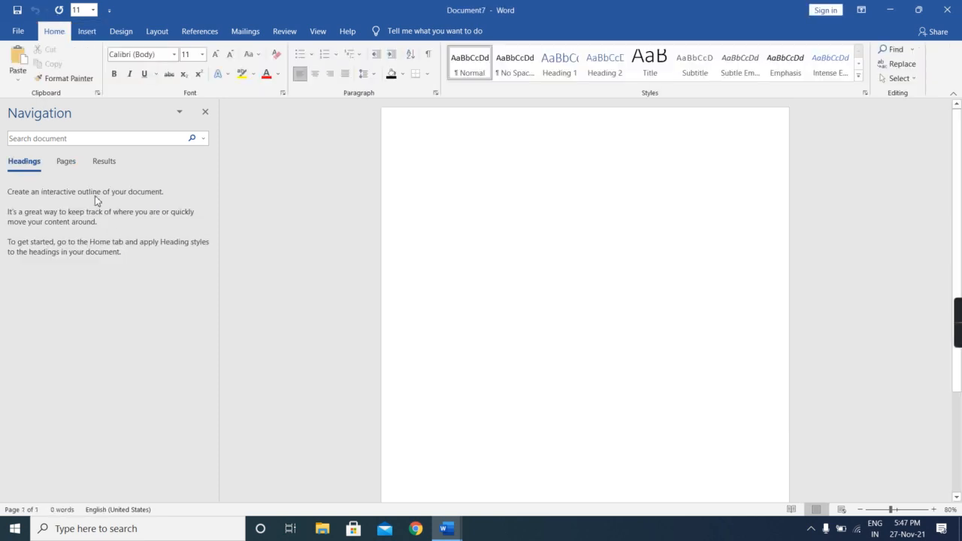
click(87, 33)
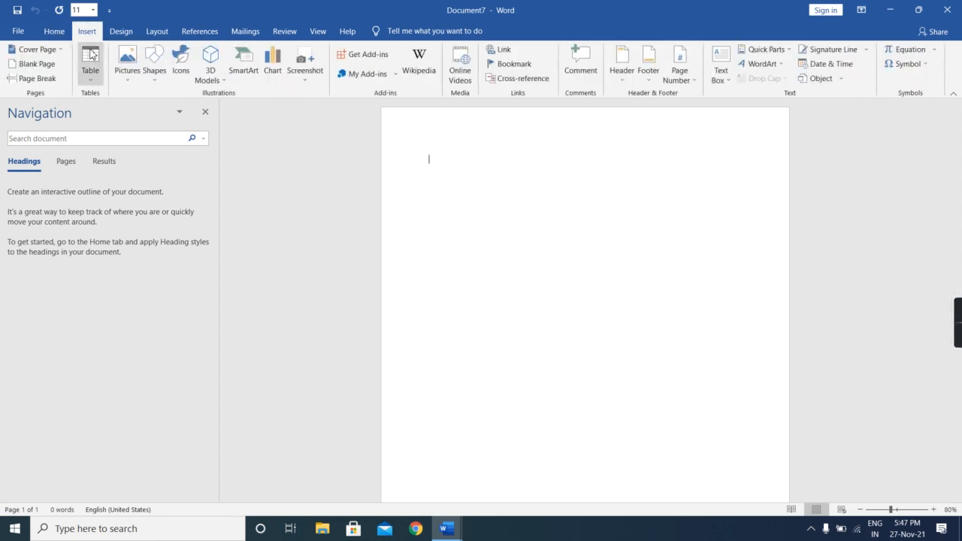
click(91, 68)
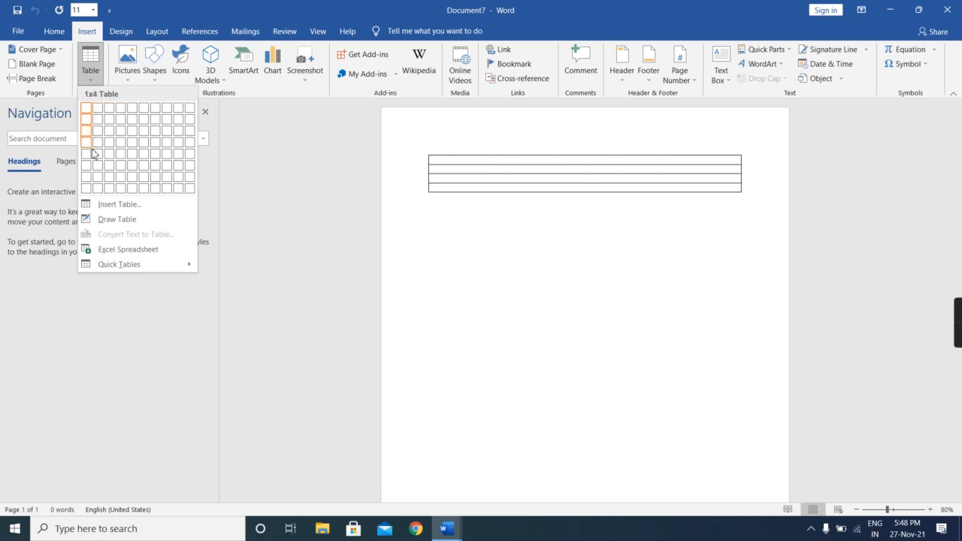
click(156, 143)
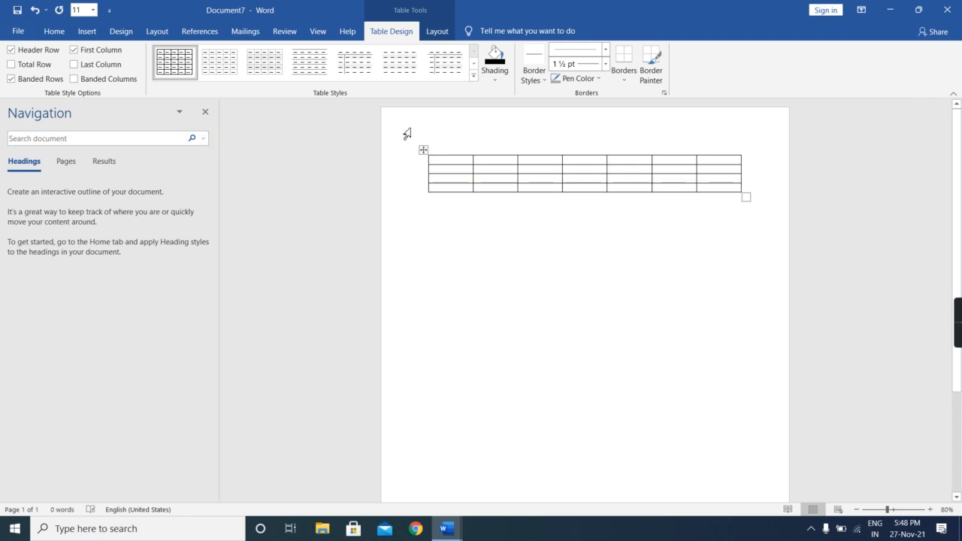
- Delete the existing table and insert a new one with 5 columns and 3 rows
drag(406, 140, 568, 275)
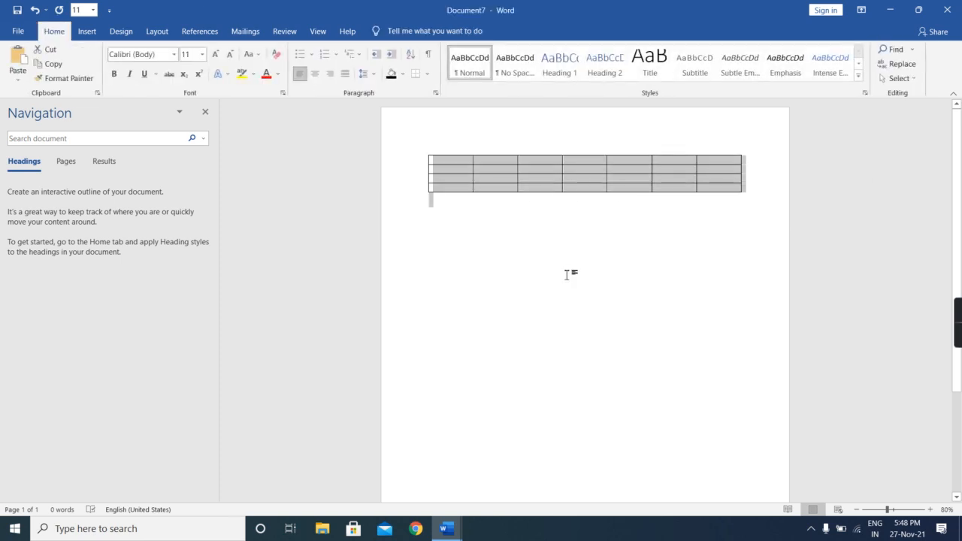
key(Delete)
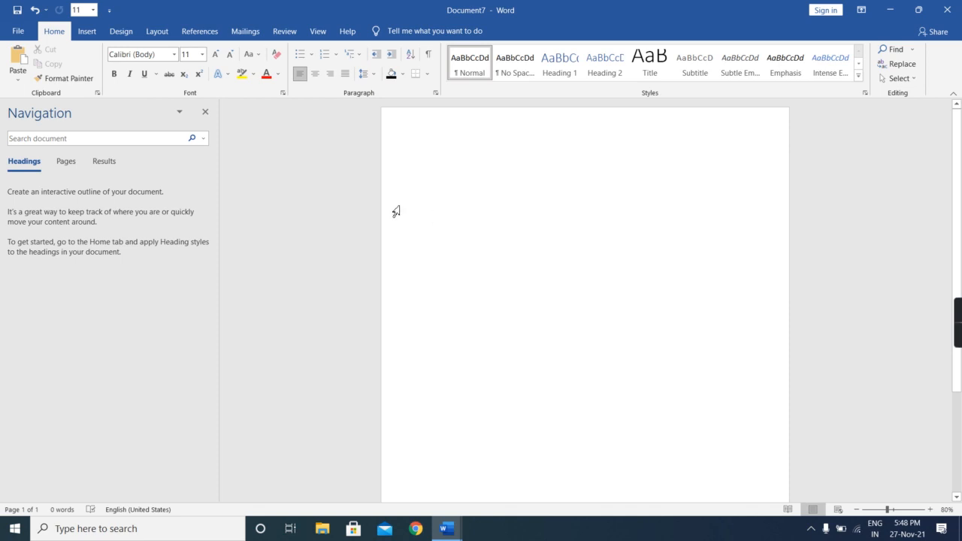
click(87, 33)
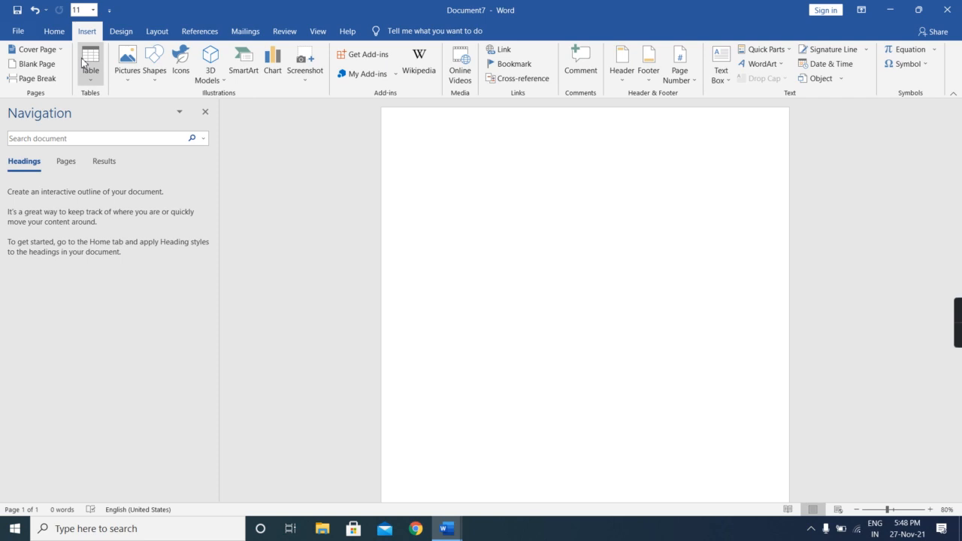
click(85, 65)
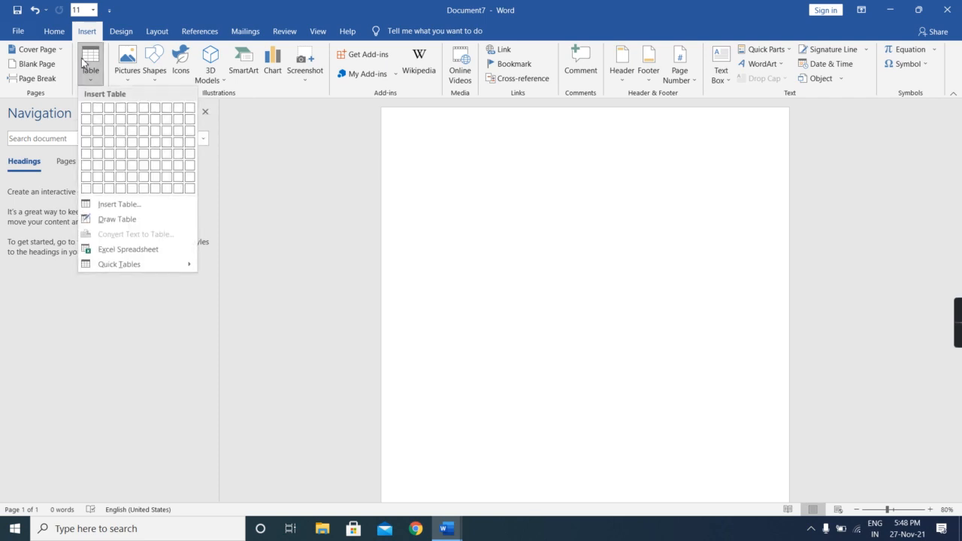
click(99, 206)
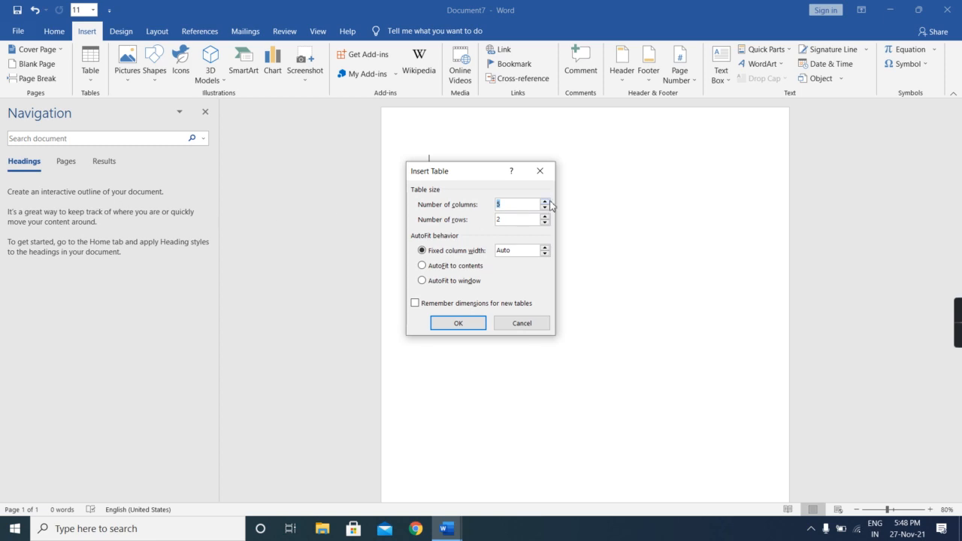
double_click(524, 218)
key(BackSpace)
text(3)
click(465, 322)
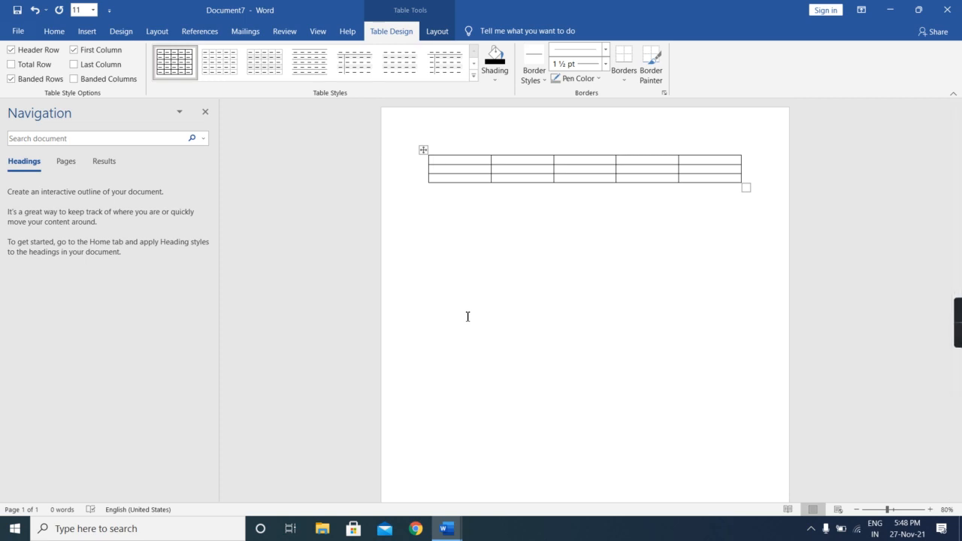
click(85, 31)
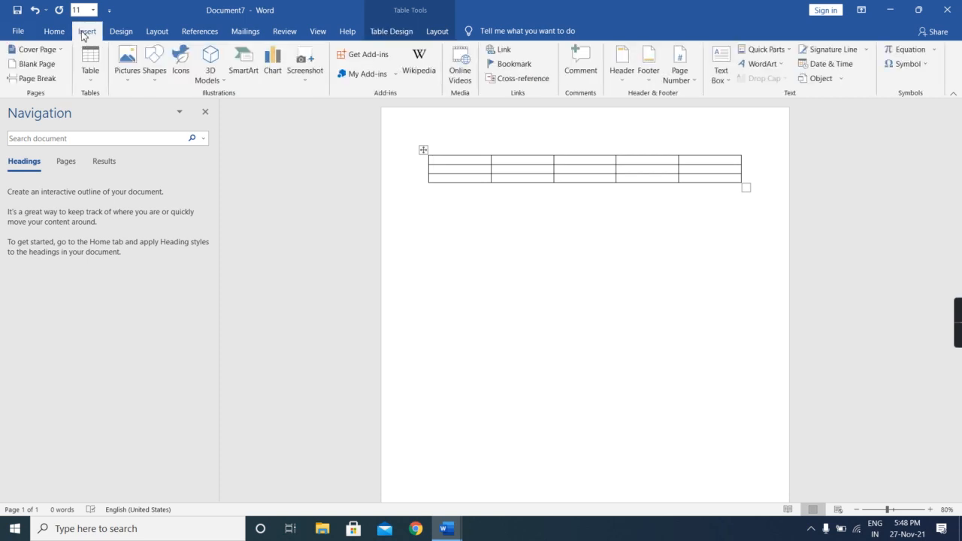
click(90, 54)
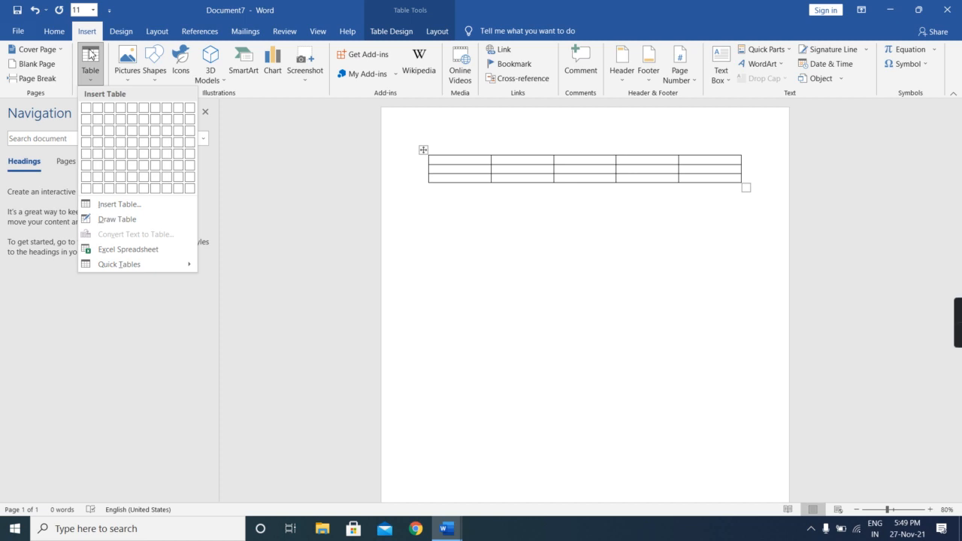
click(268, 163)
click(266, 163)
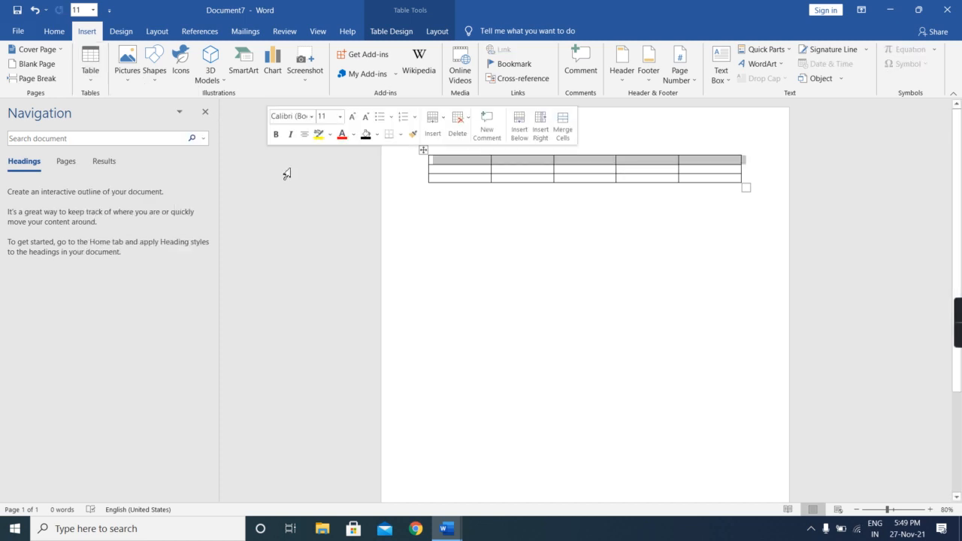
- Create a small single-cell table below the existing one from the character pattern +______+
click(497, 279)
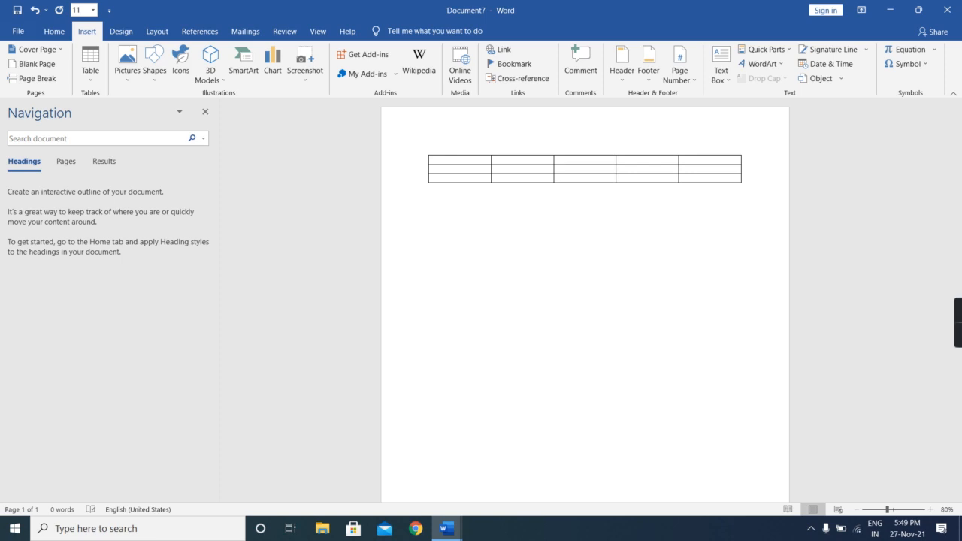
text(+______+)
key(Return)
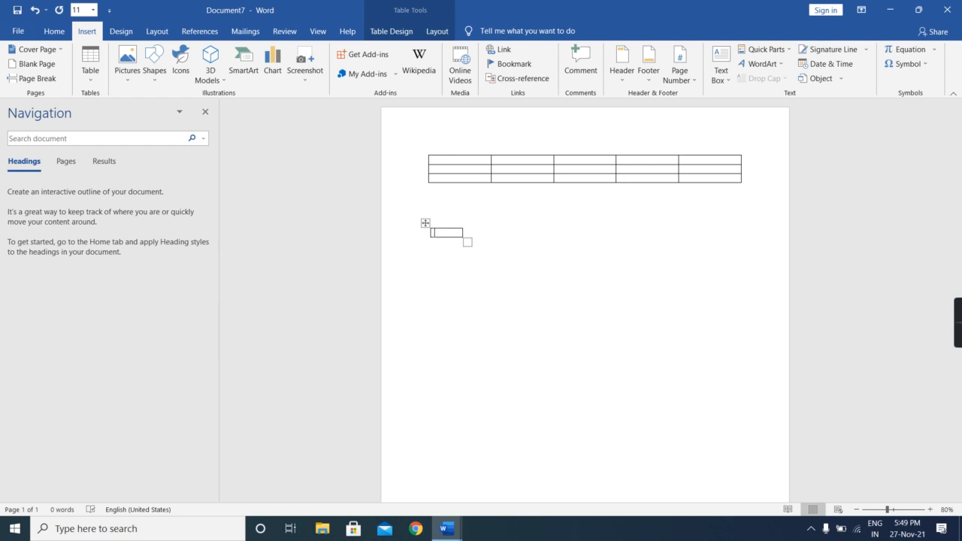
- Fill the small single-cell table with the sample text djlkgjhkdjgkhjnltdjghkjgdkbkdngjdk
text(djlkgjhkdjgkhjnltdjghkjgd)
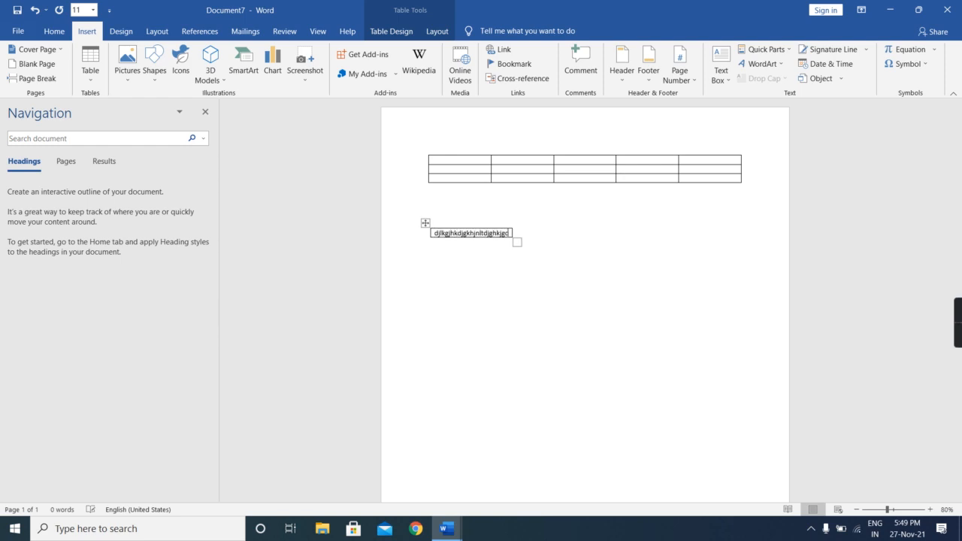
text(kbkdngjdk)
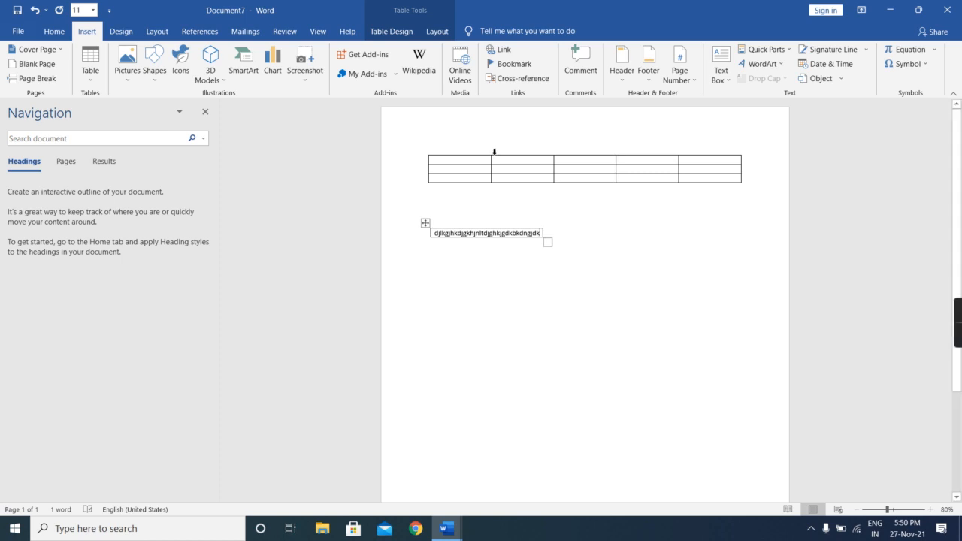
- Insert a new row between the second and third rows of the five-column table
click(442, 167)
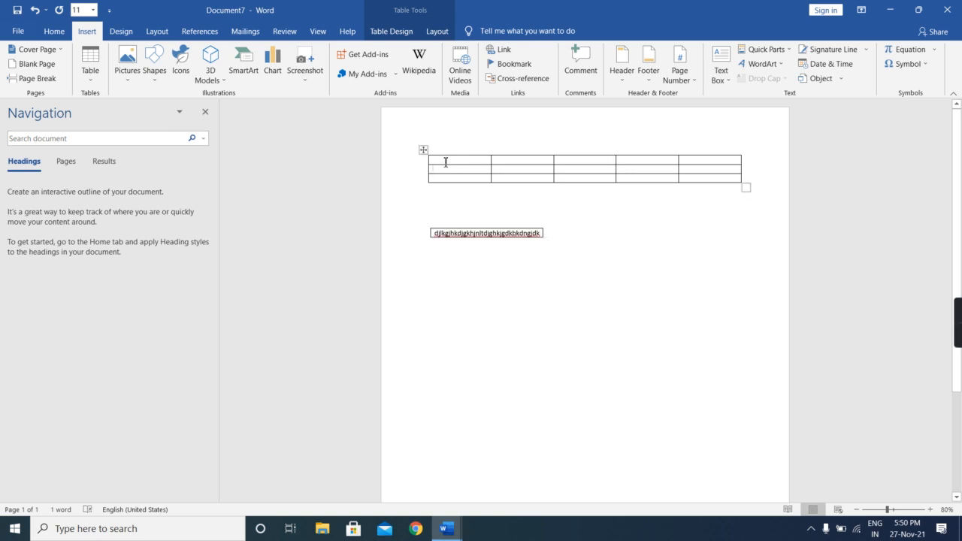
drag(427, 159, 383, 180)
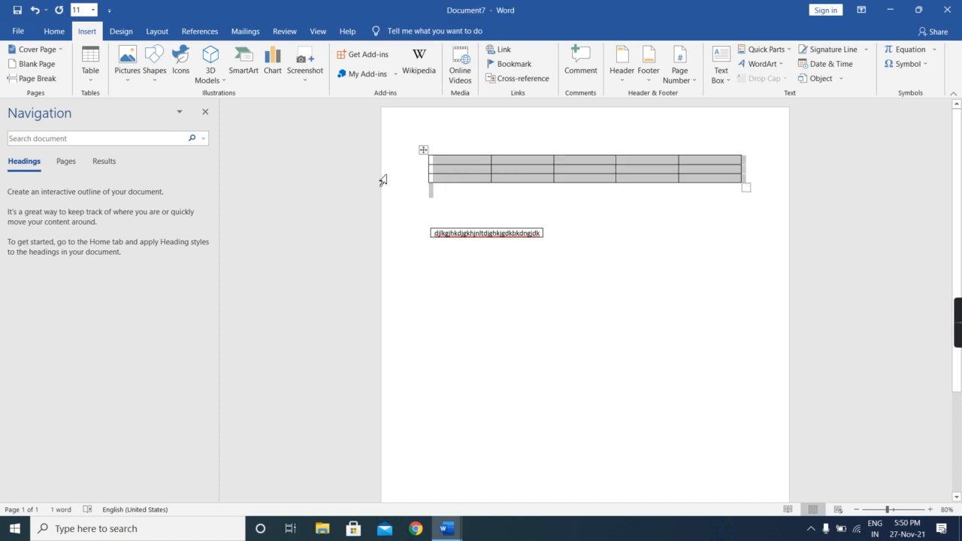
click(382, 181)
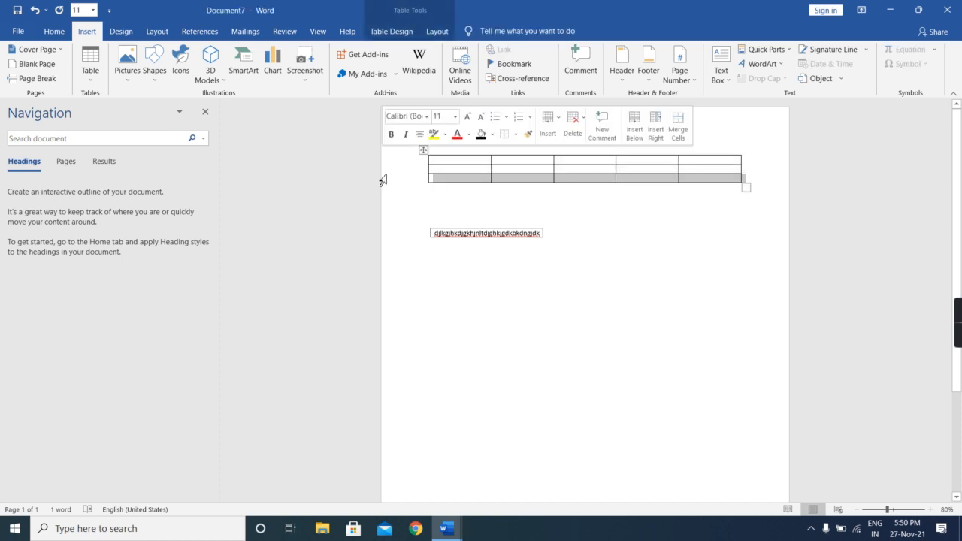
click(492, 159)
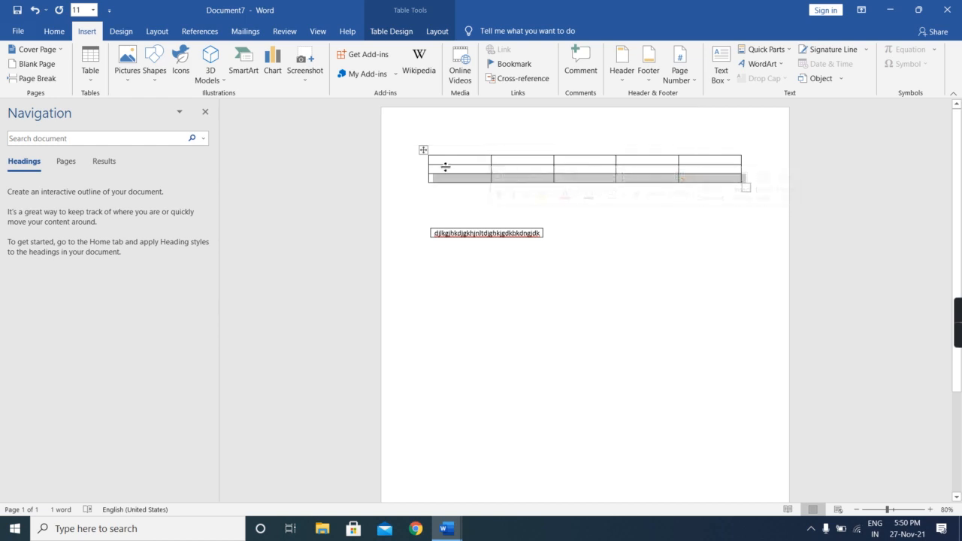
mouse_move(426, 176)
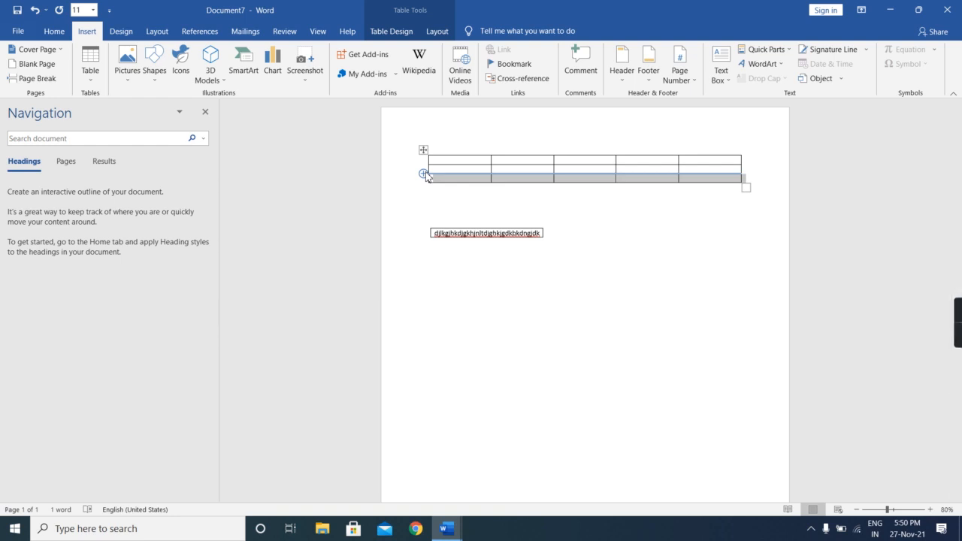
click(424, 175)
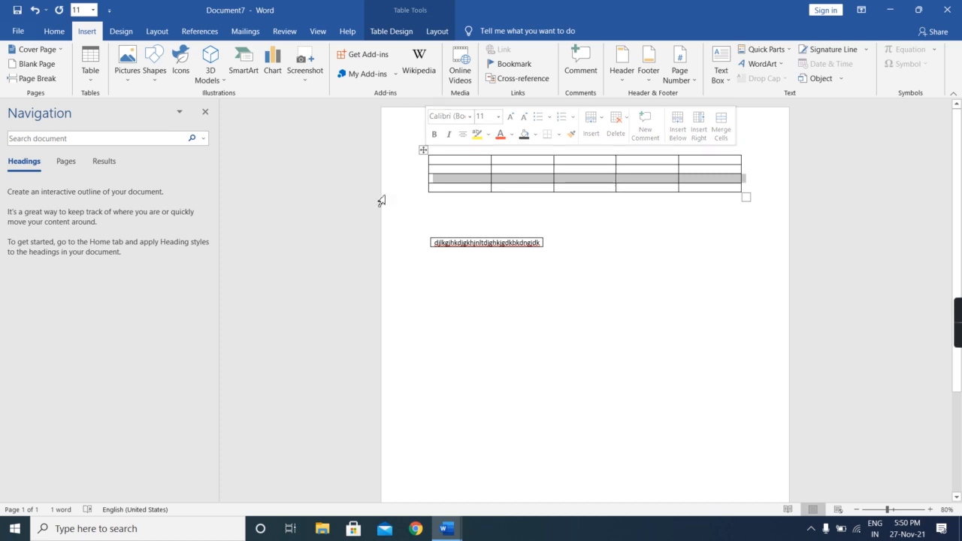
mouse_move(426, 186)
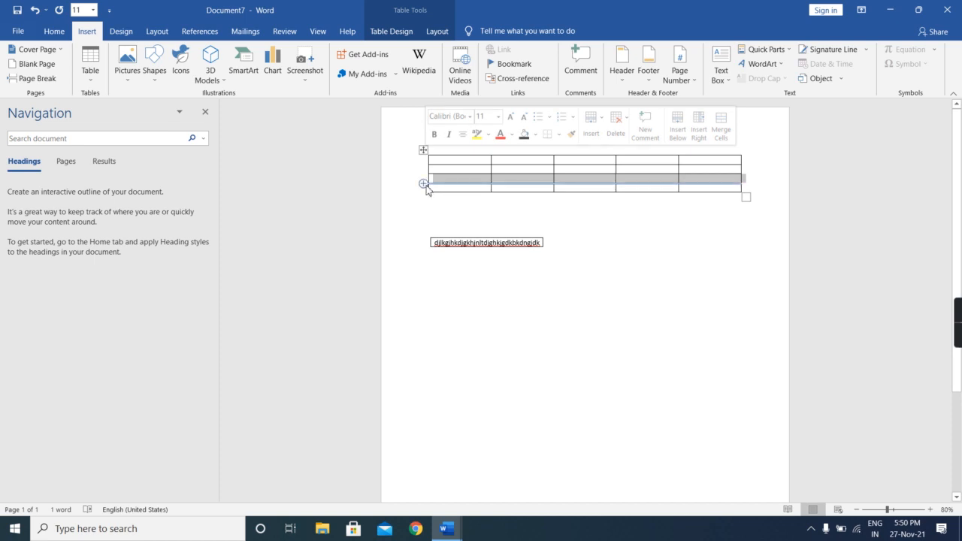
click(493, 156)
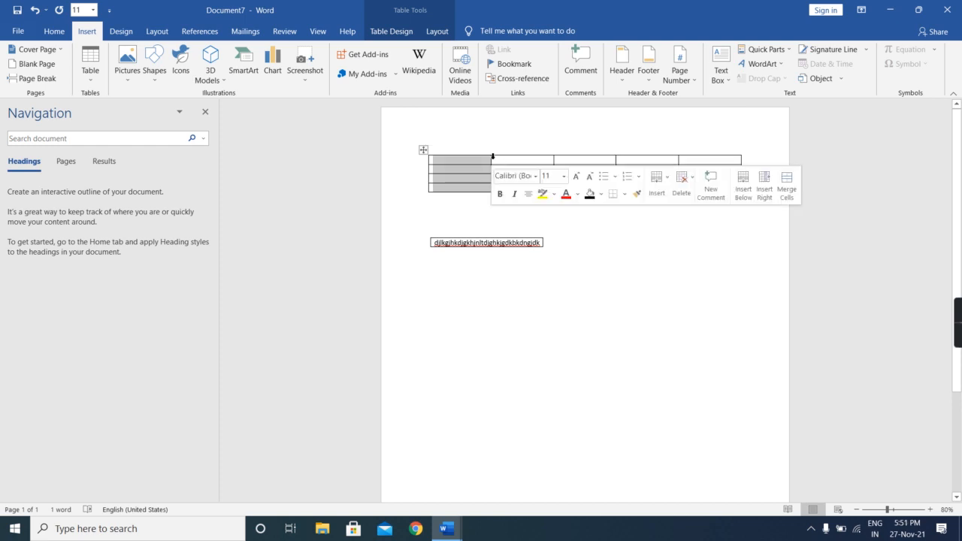
click(592, 338)
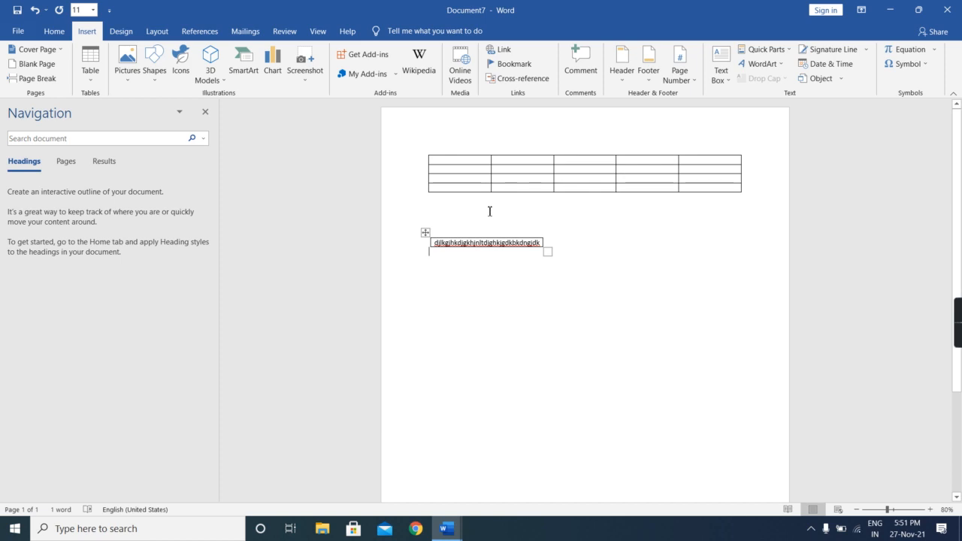
- Shade all cells in the second row of the five-column table light gray
click(432, 170)
drag(470, 185, 704, 174)
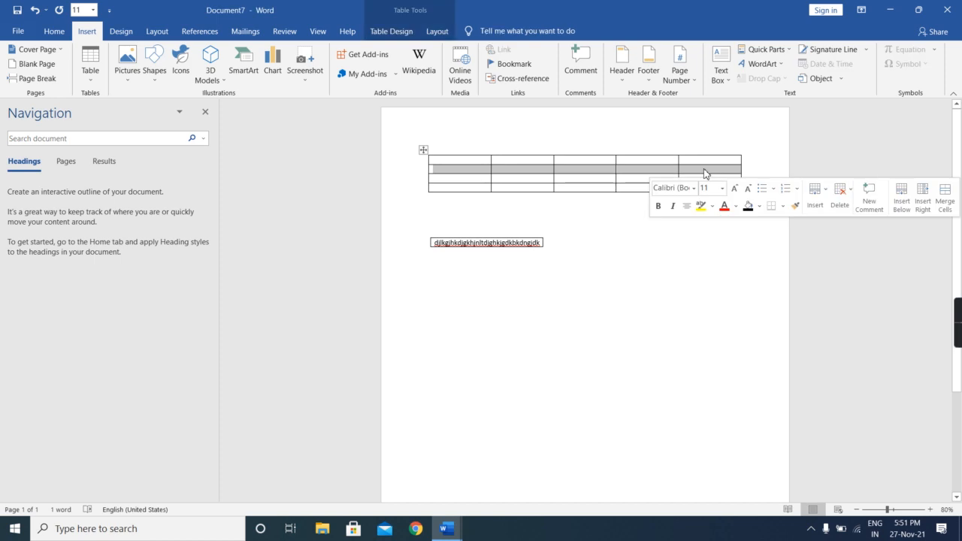
click(748, 207)
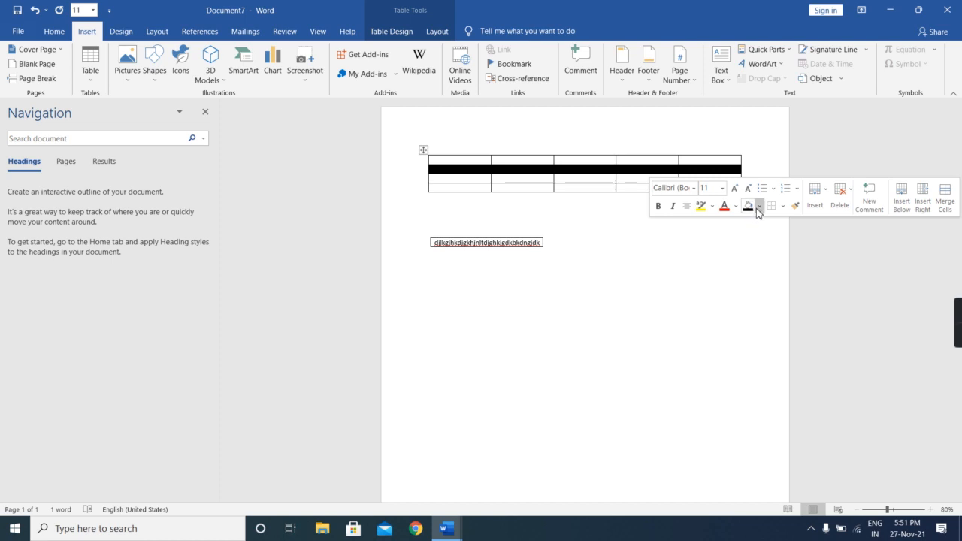
click(758, 206)
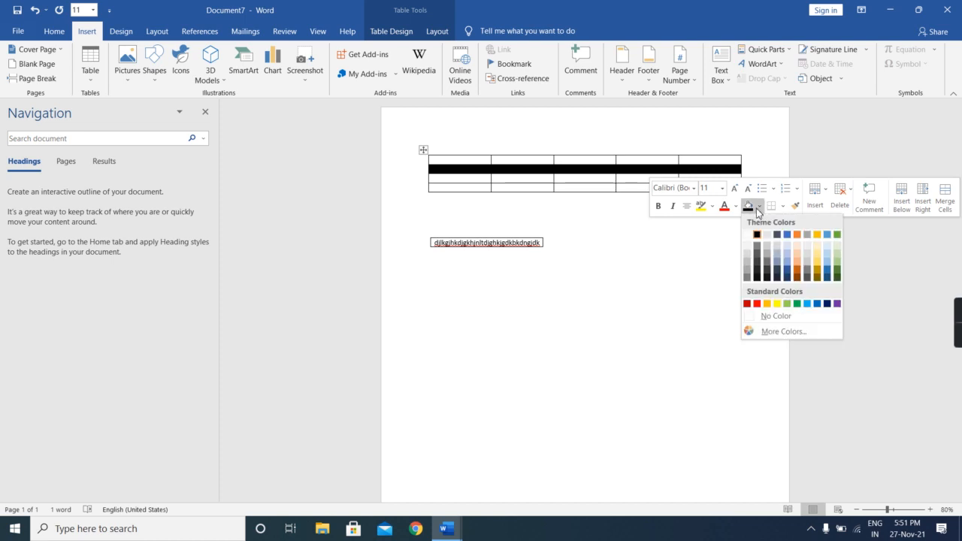
click(808, 262)
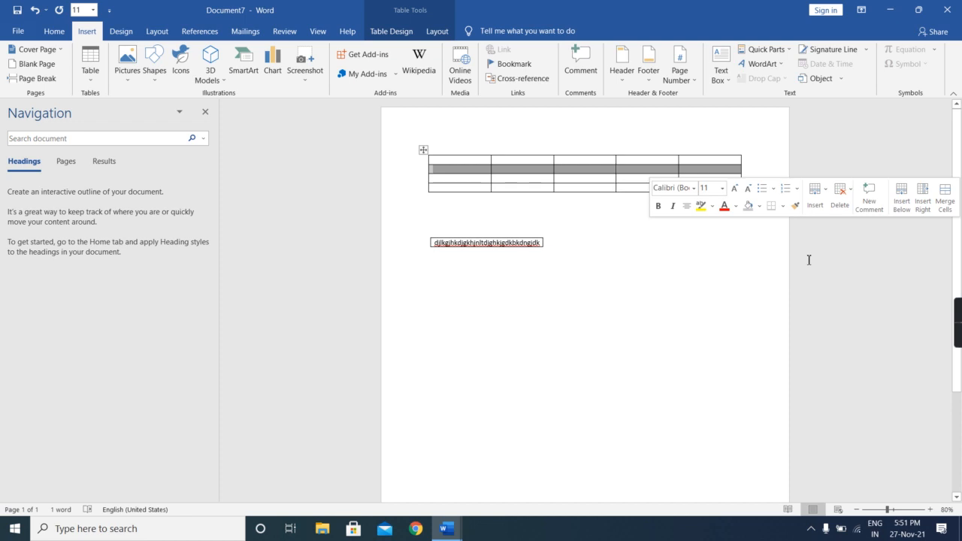
click(808, 260)
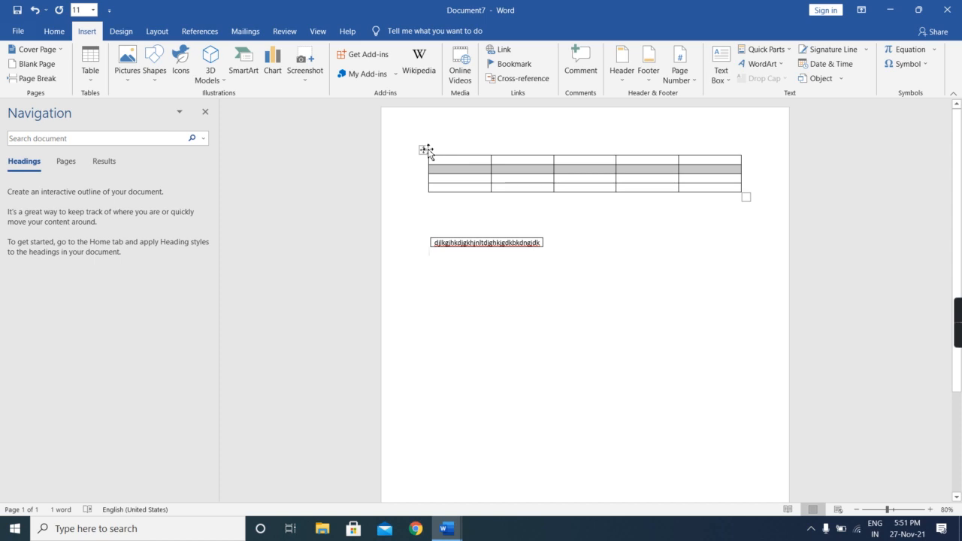
- Move the five-column table well below the single-cell table, slightly indented from the left margin
drag(429, 151, 431, 280)
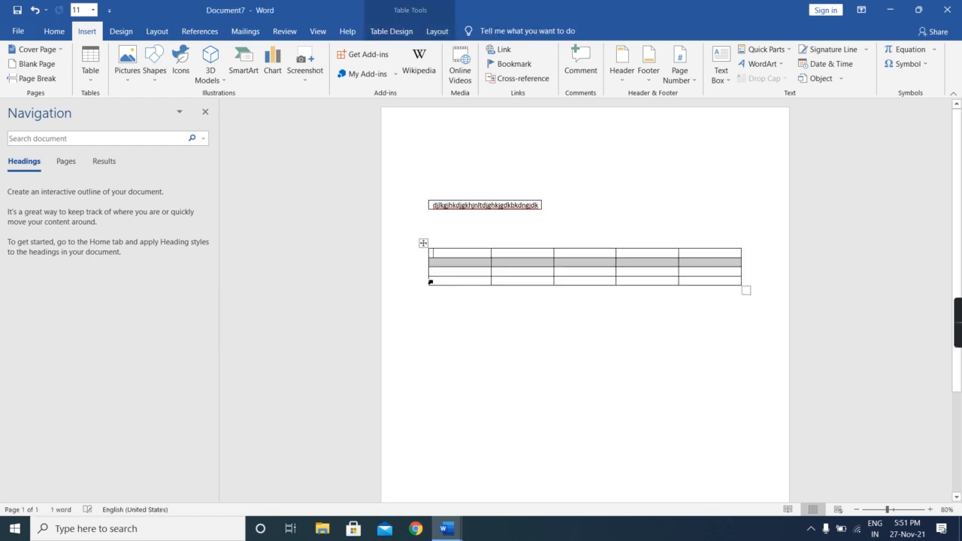
drag(424, 243, 449, 328)
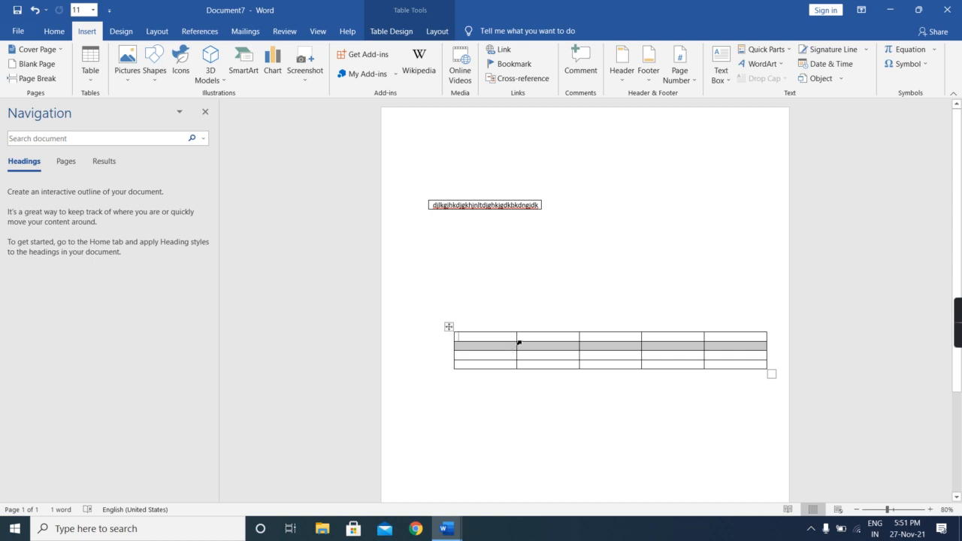
- Insert a column after the first column of the lower table and widen the third column at the fourth column's expense
mouse_move(517, 330)
click(517, 328)
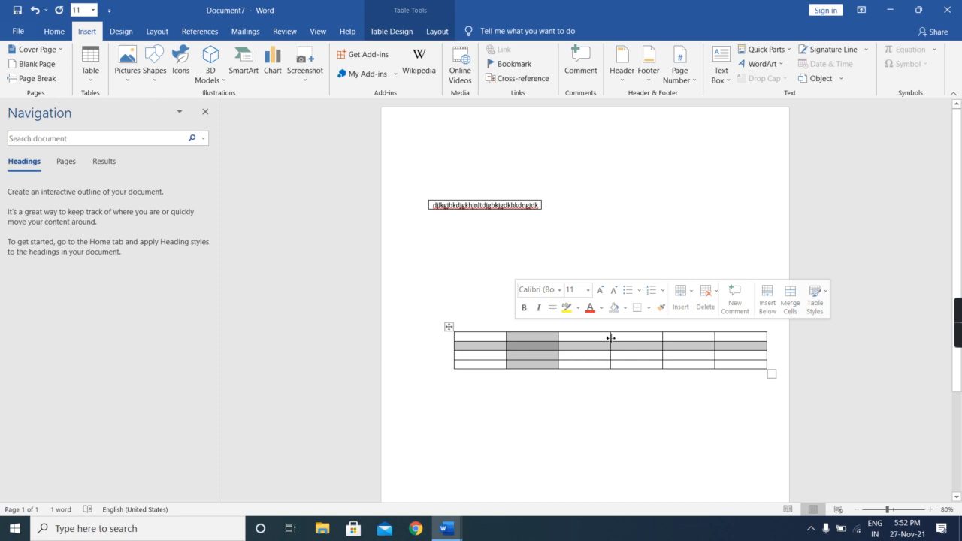
drag(610, 338, 695, 346)
click(599, 408)
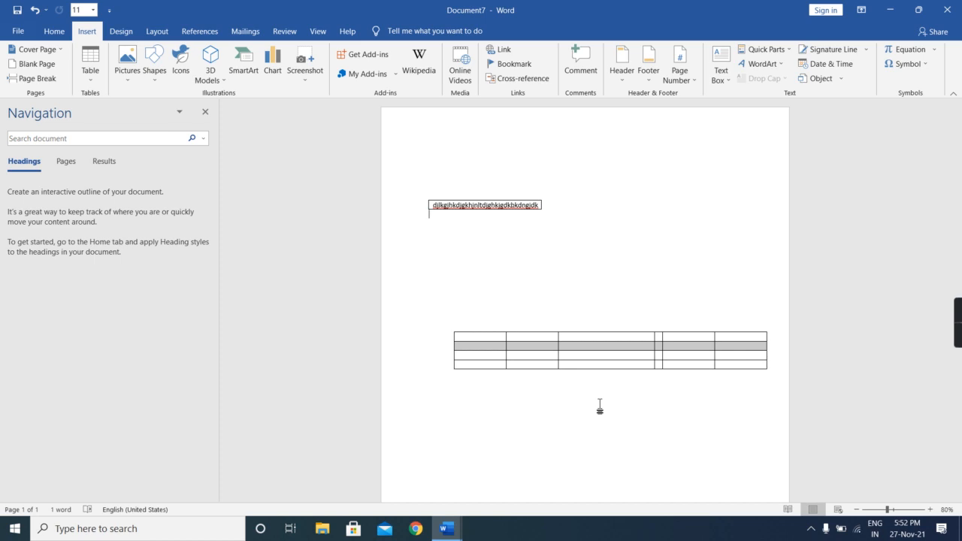
- Try several plain table styles on the lower table and finish with the basic black grid style
click(589, 340)
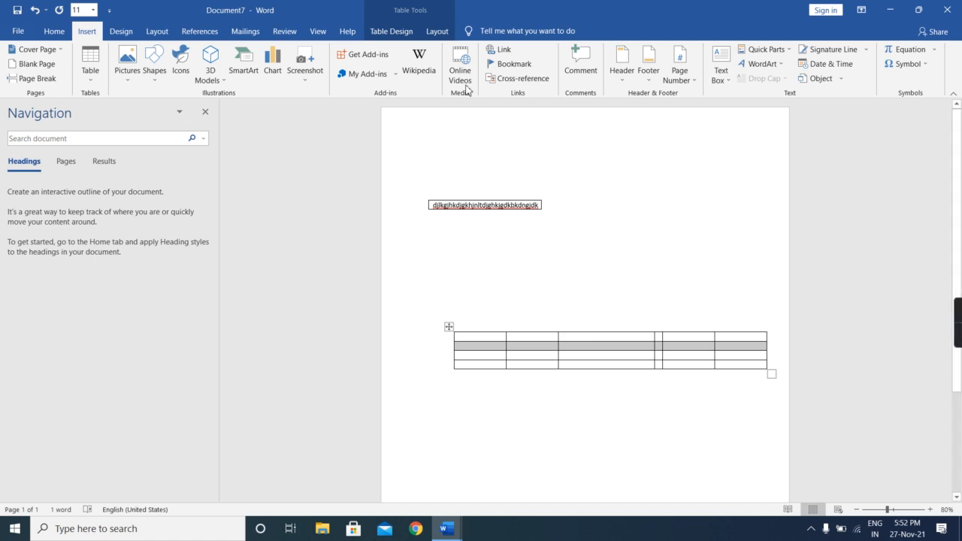
mouse_move(655, 321)
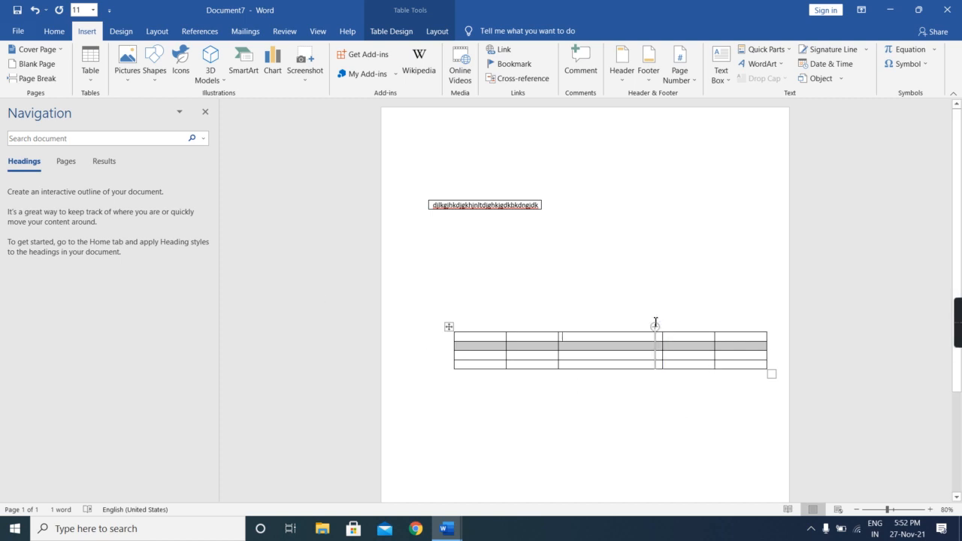
click(391, 31)
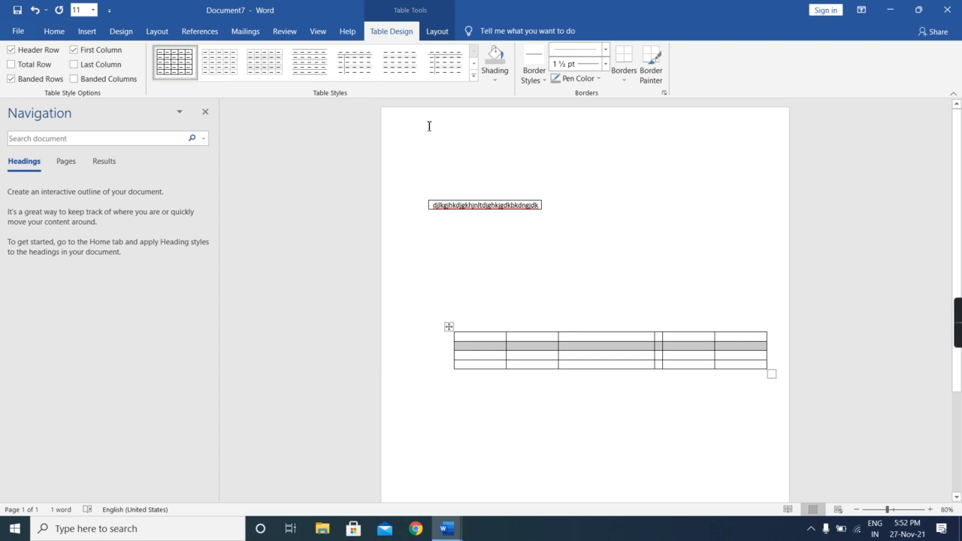
click(447, 64)
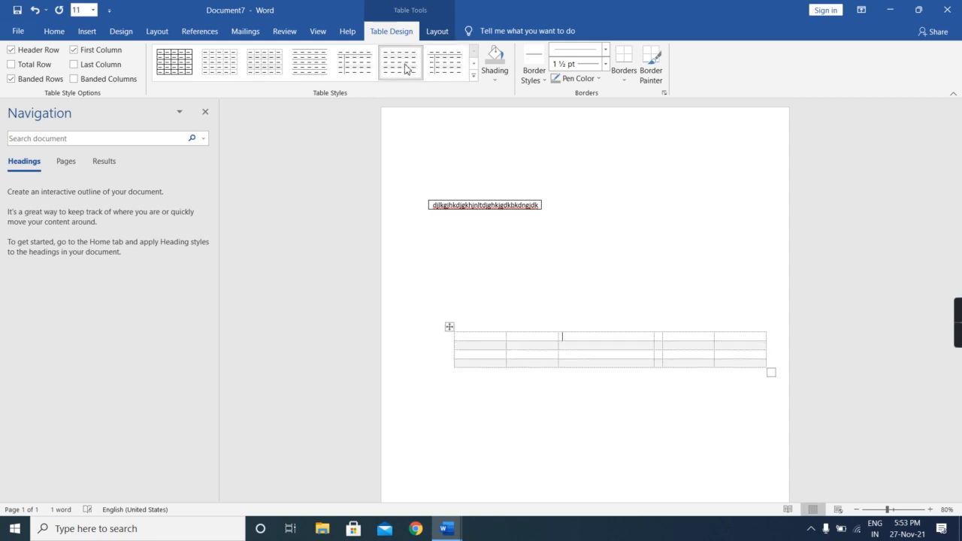
click(363, 65)
click(325, 63)
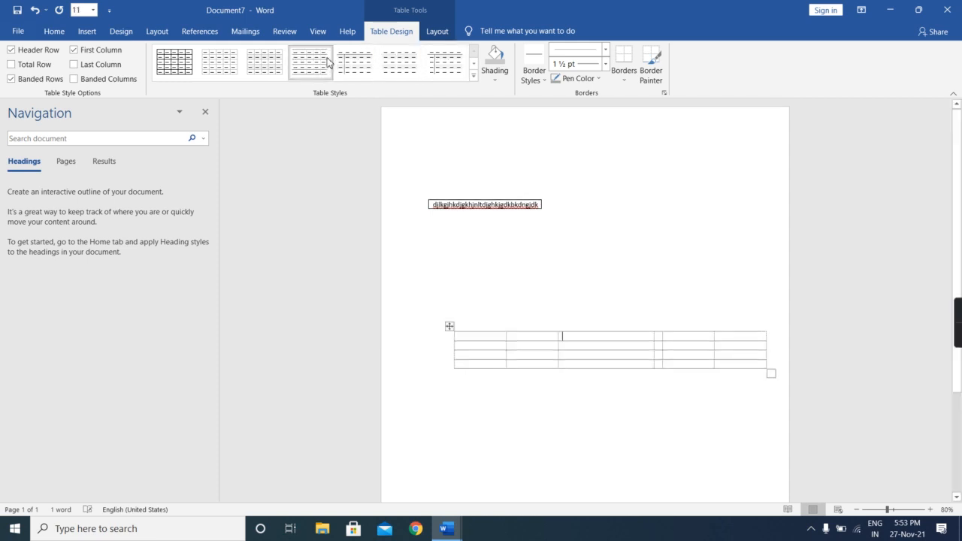
click(272, 63)
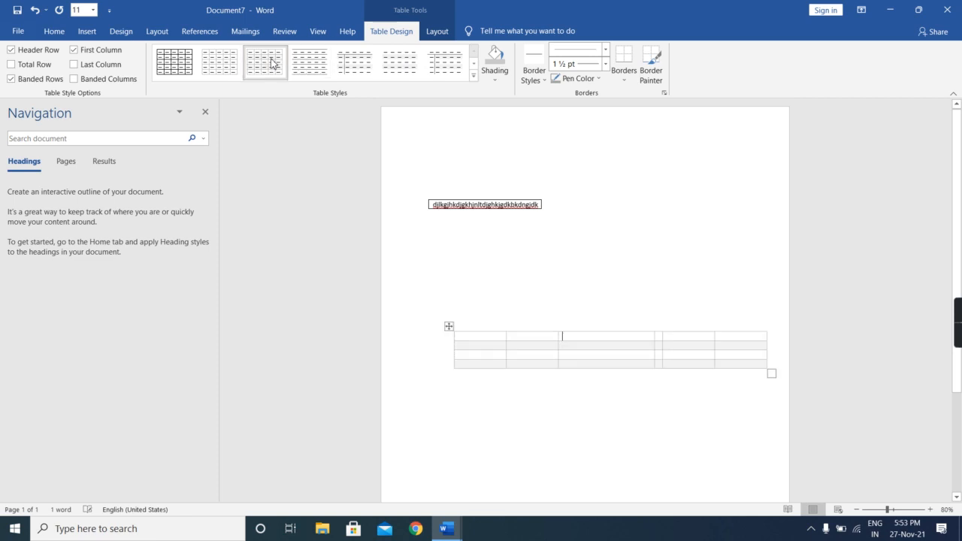
click(218, 62)
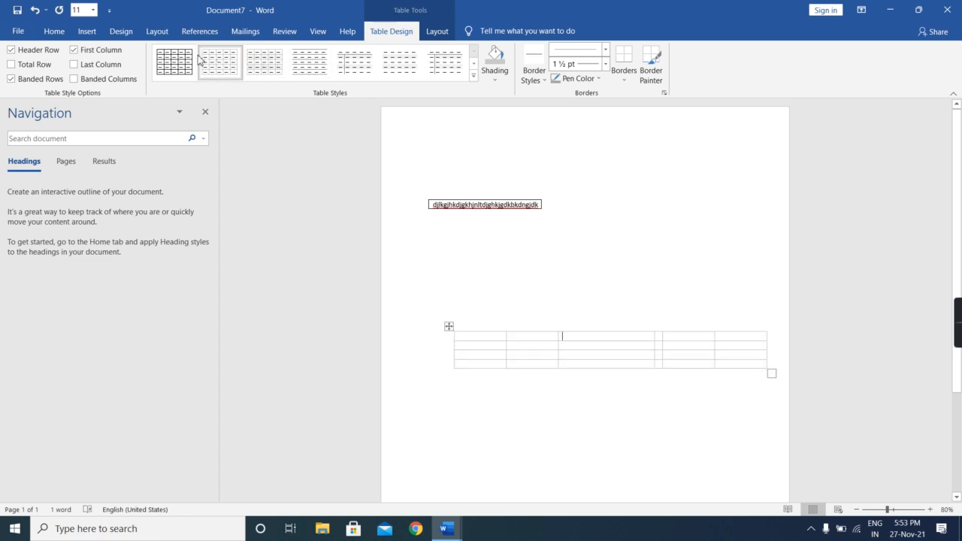
click(188, 62)
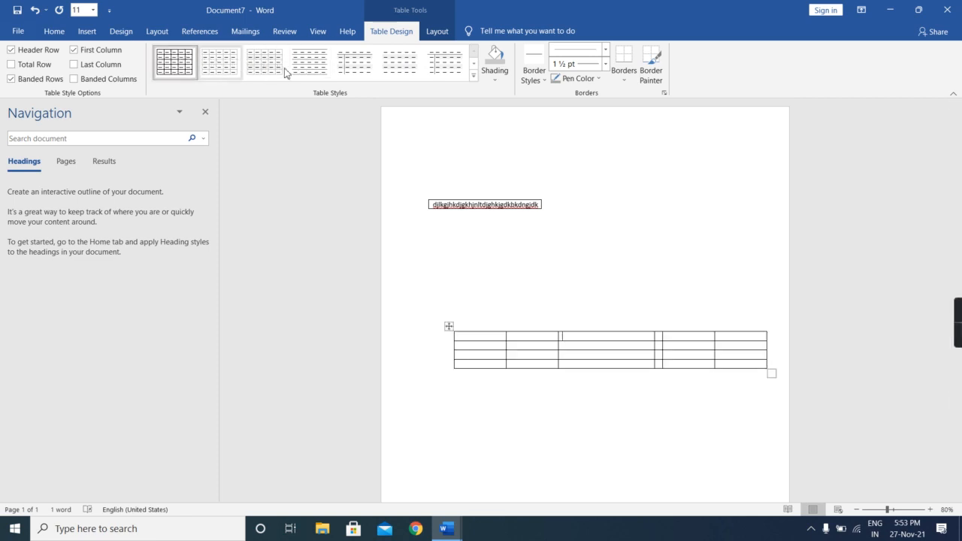
- Shade the top cell of the lower table's third column light orange
click(494, 72)
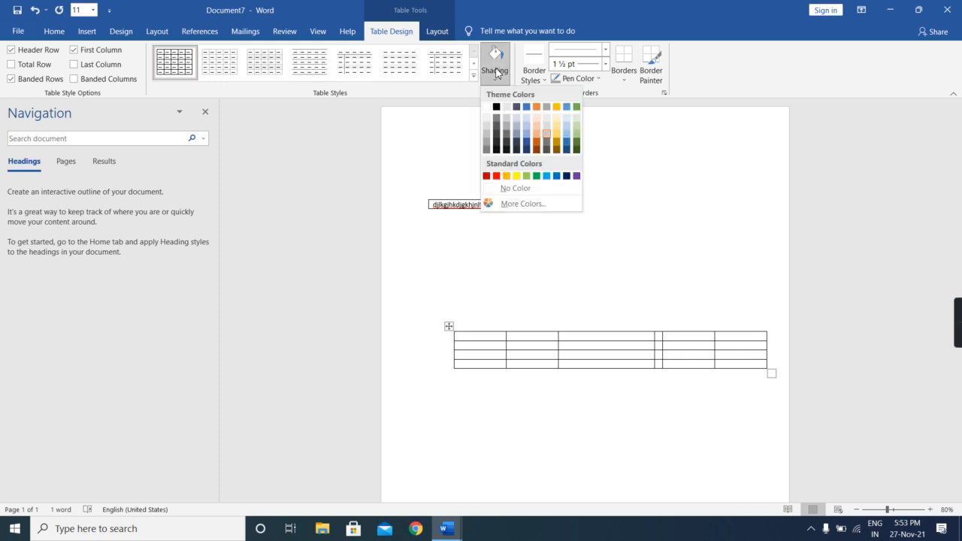
click(542, 137)
- Choose a green 1 ½ pt theme border style and turn off the Border Painter without applying it to any border
click(540, 79)
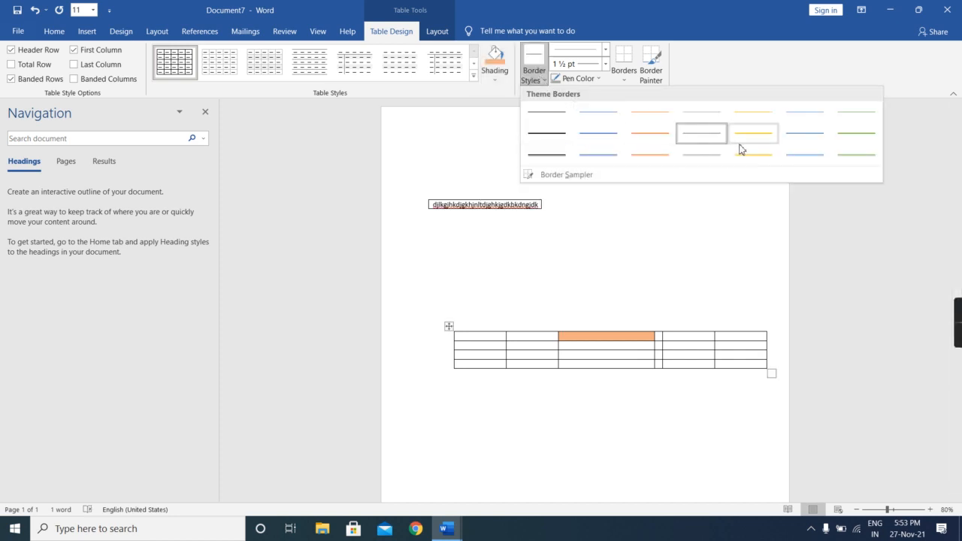
click(858, 133)
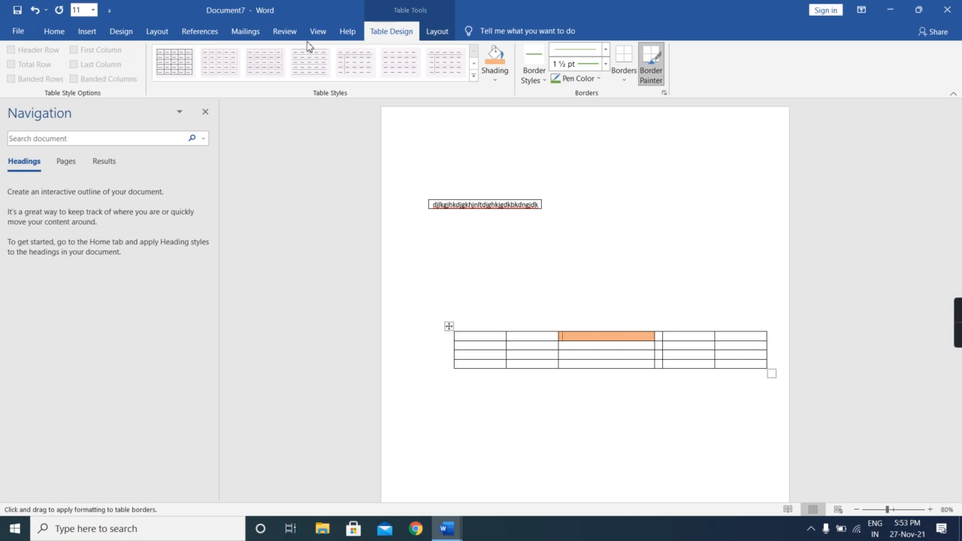
click(450, 34)
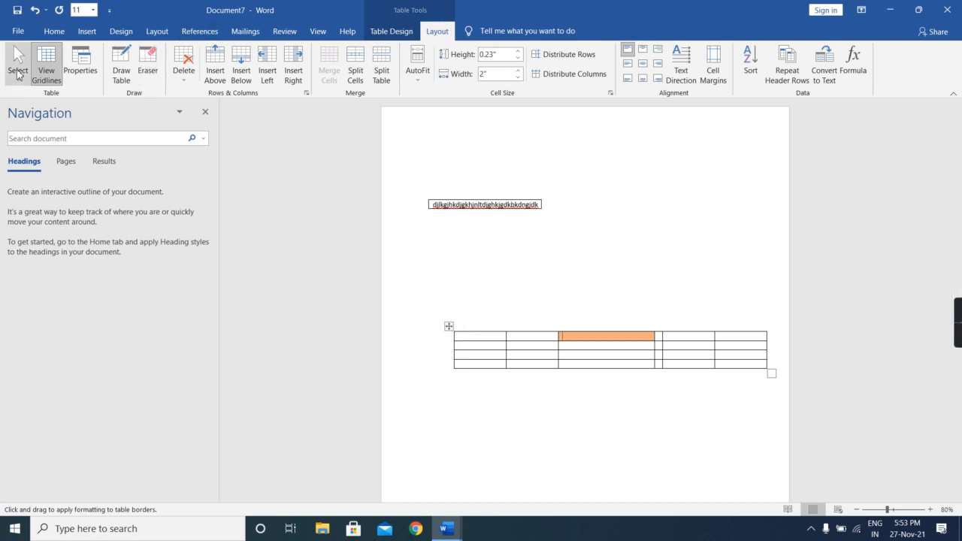
click(397, 32)
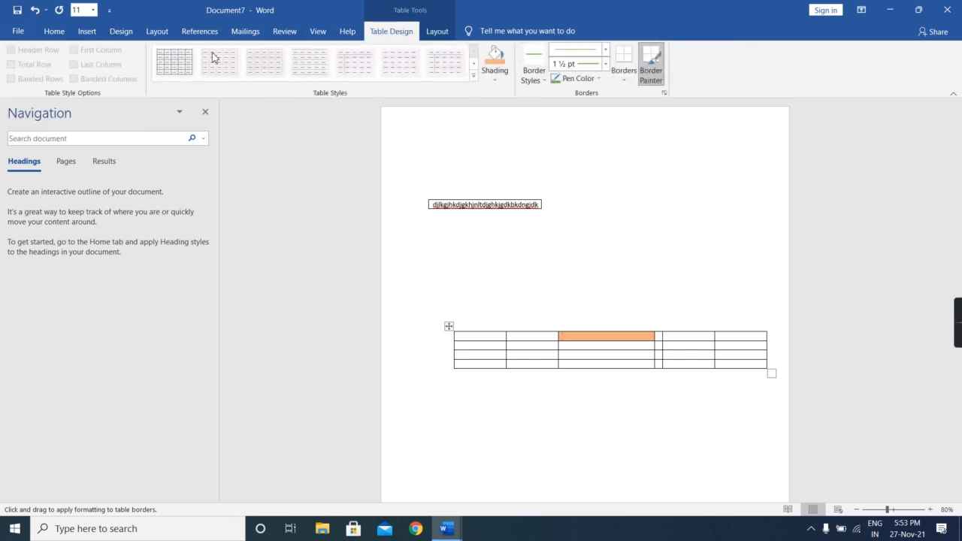
click(651, 65)
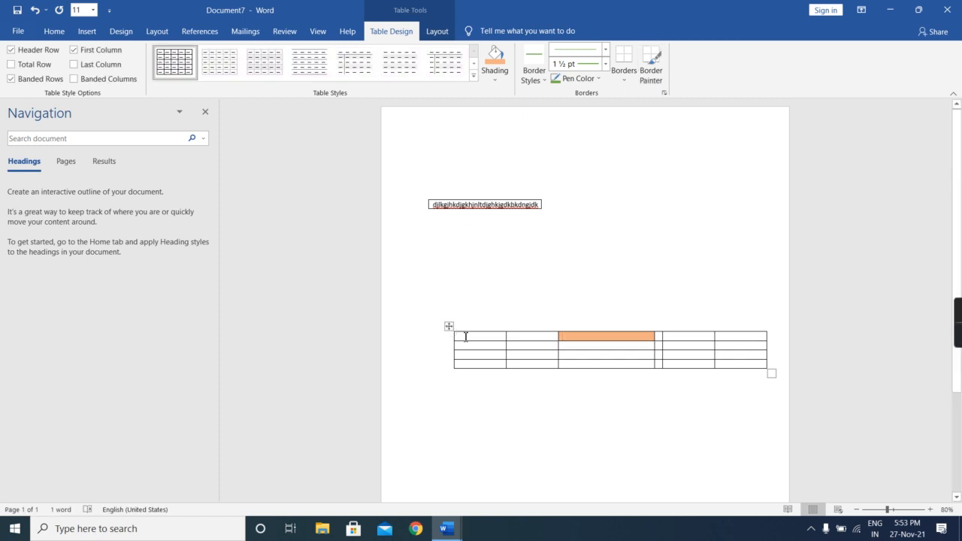
- Enter the headings Name and marks in the first two cells of the lower table's top row
text(namw)
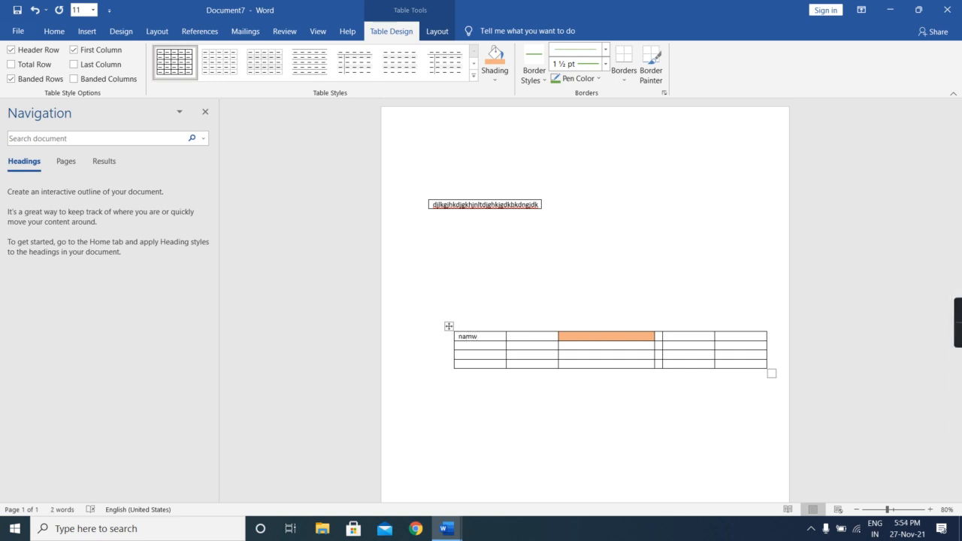
key(BackSpace)
key(BackSpace)
text(me)
click(474, 346)
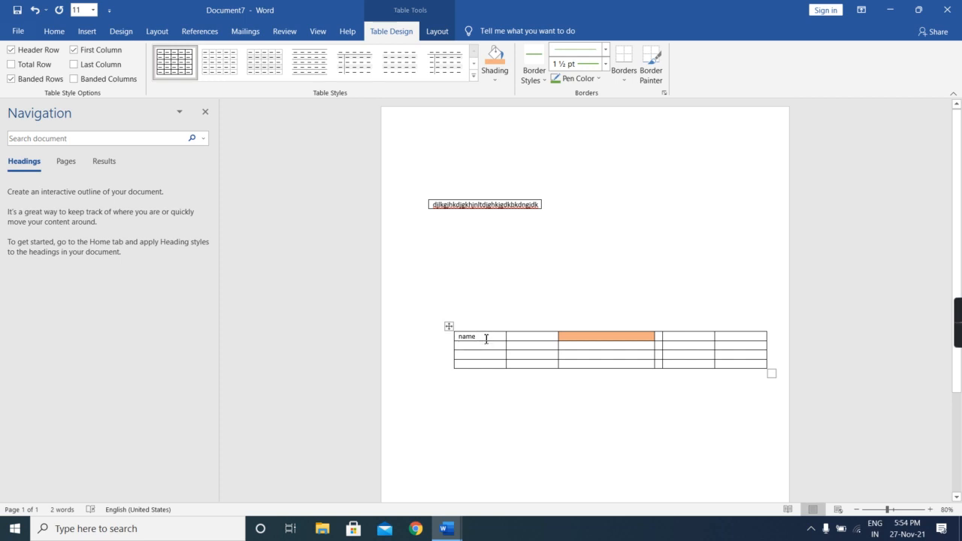
key(Tab)
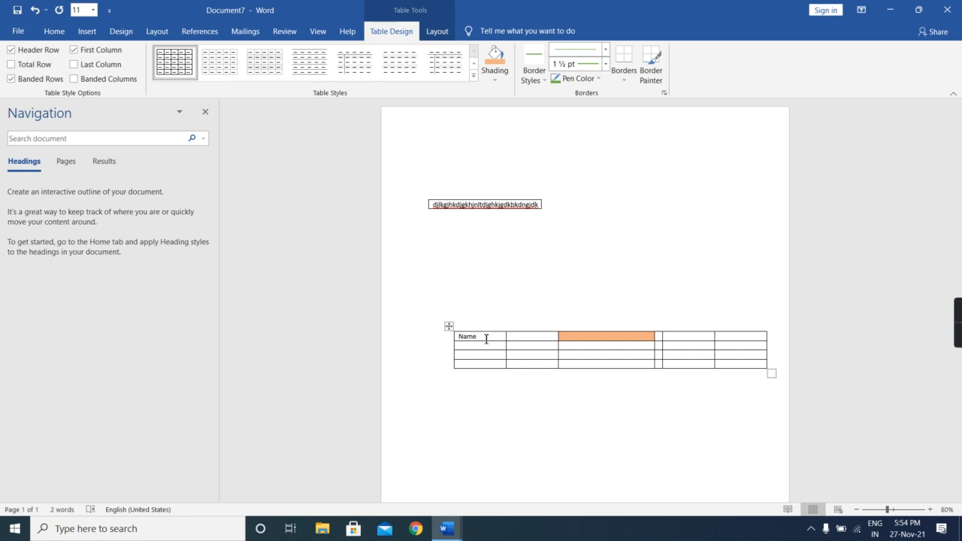
text(marks)
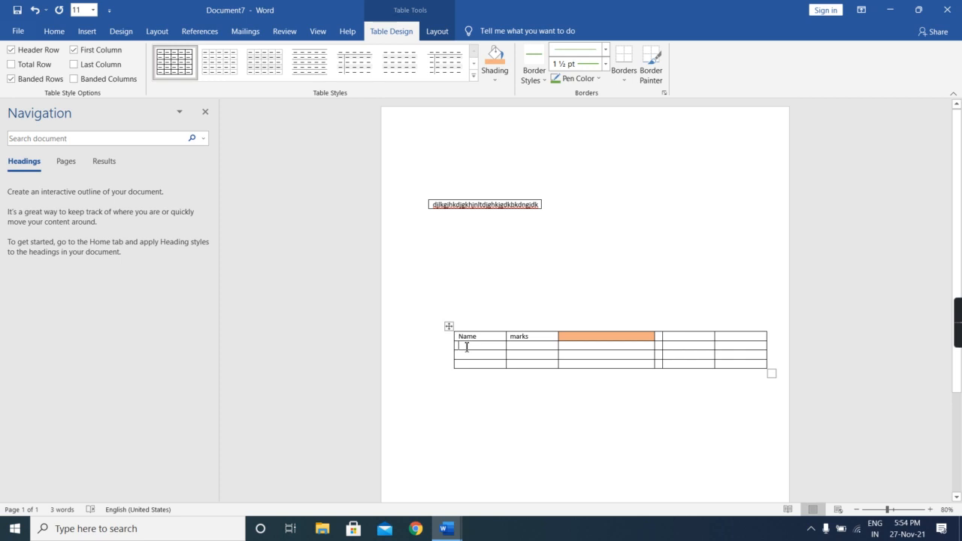
text(a)
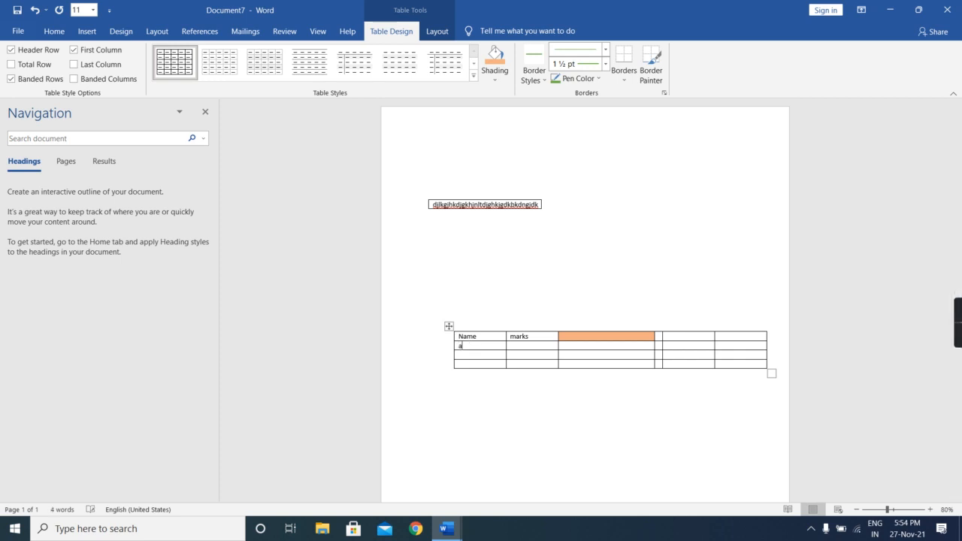
- Fill the three cells below the Name heading with A, B and c
key(Return)
key(BackSpace)
click(466, 355)
text(b)
key(Down)
text(c)
- Enter the marks 2 for row A and 3 for row B
click(511, 346)
text(2)
text(3)
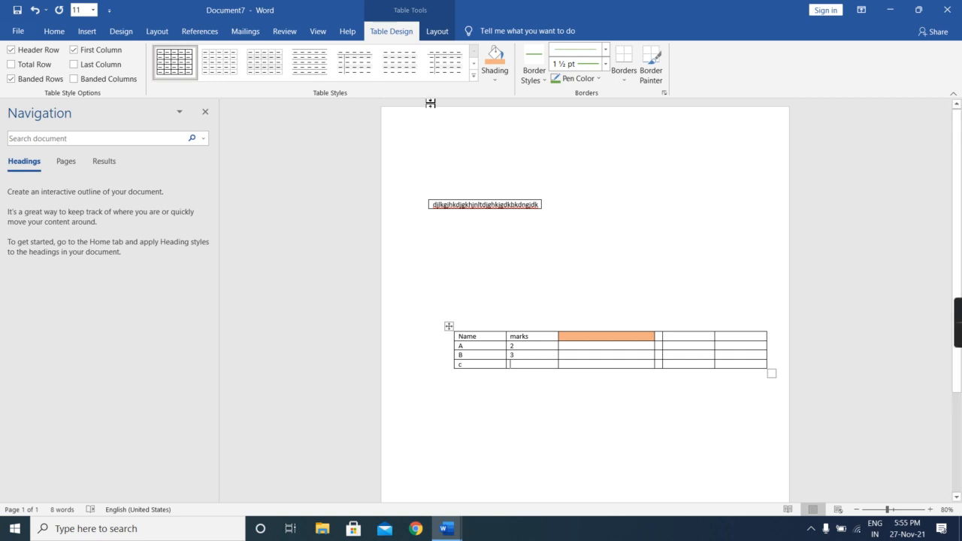
- Insert the formula =SUM(ABOVE) in the marks cell of row c
click(436, 35)
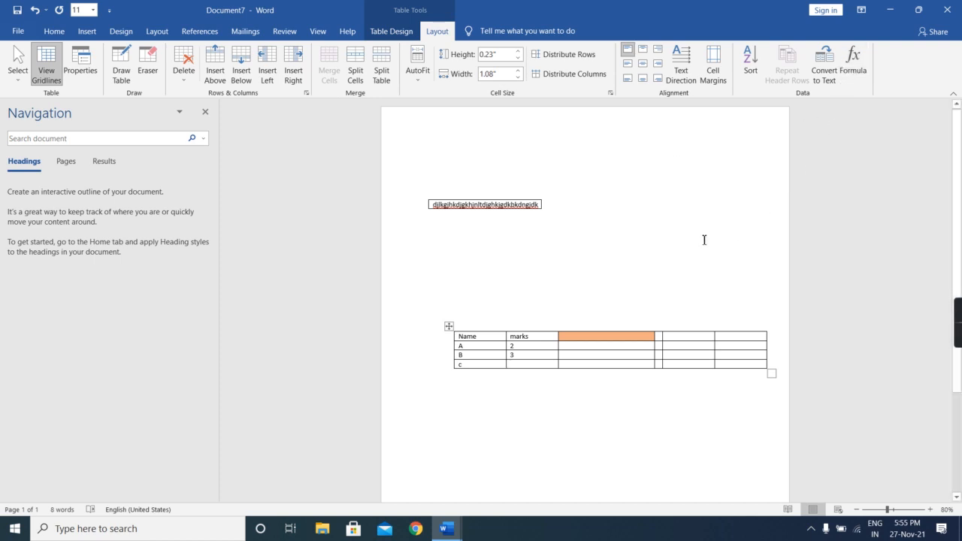
key(alt+a)
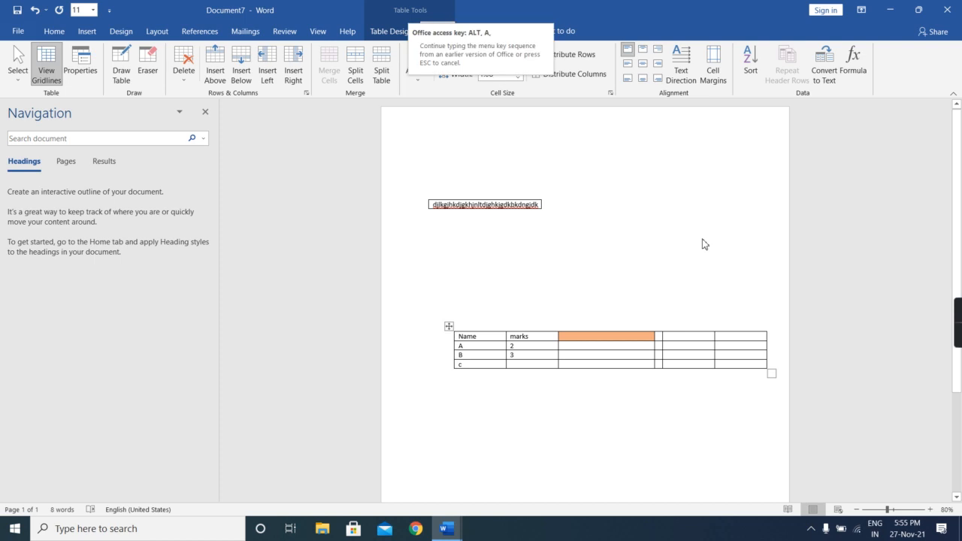
key(o)
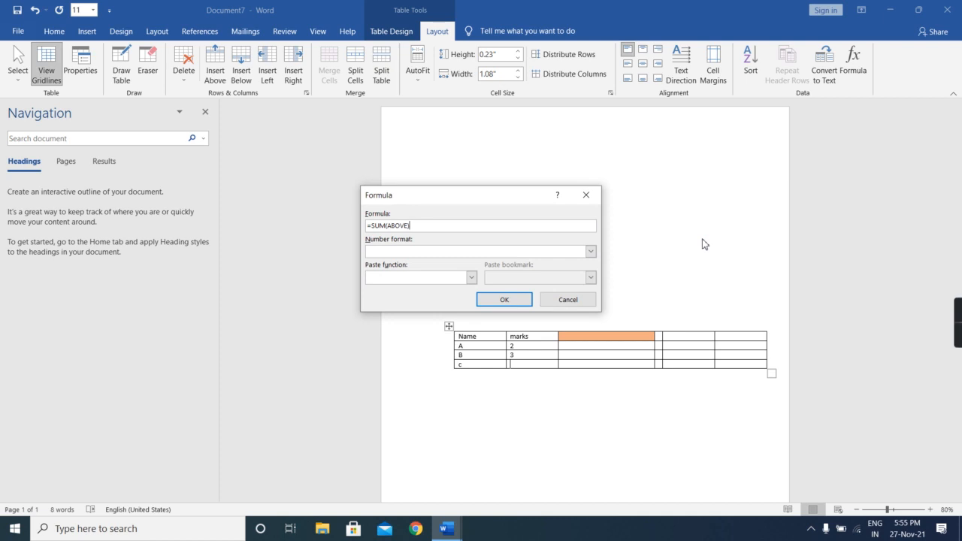
click(499, 302)
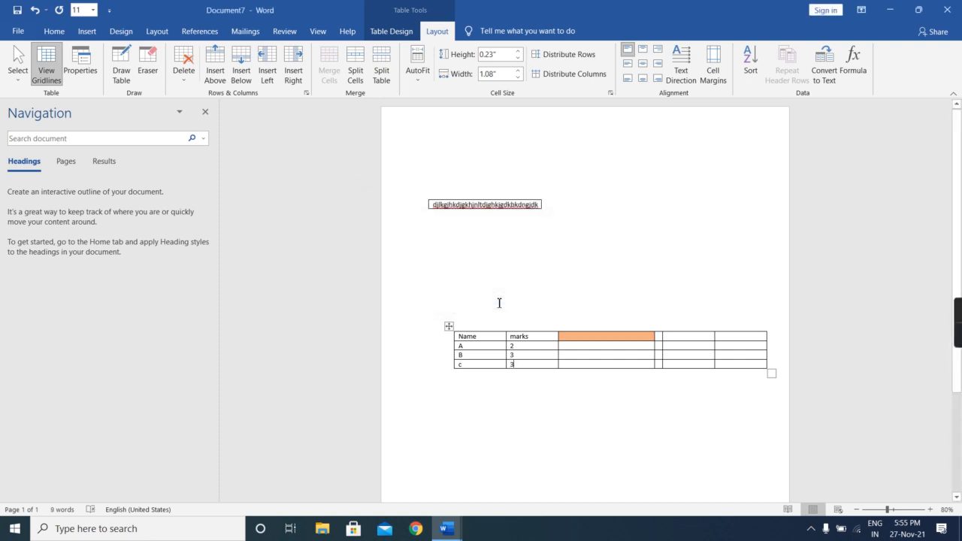
key(BackSpace)
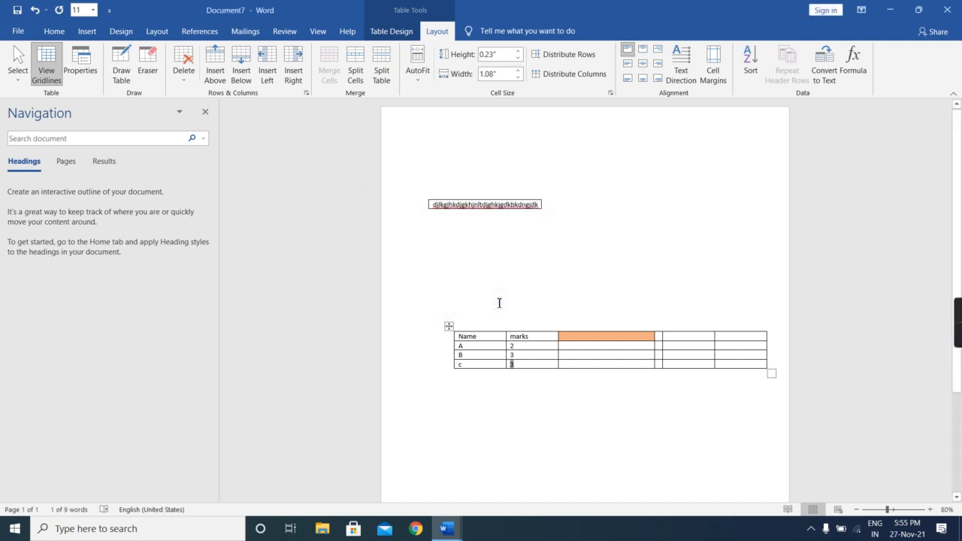
click(520, 363)
key(BackSpace)
- Enter 2, 3 and 4 down the third column, starting in the orange-shaded cell
click(572, 336)
text(2)
key(Down)
text(3)
key(Down)
text(4)
key(Down)
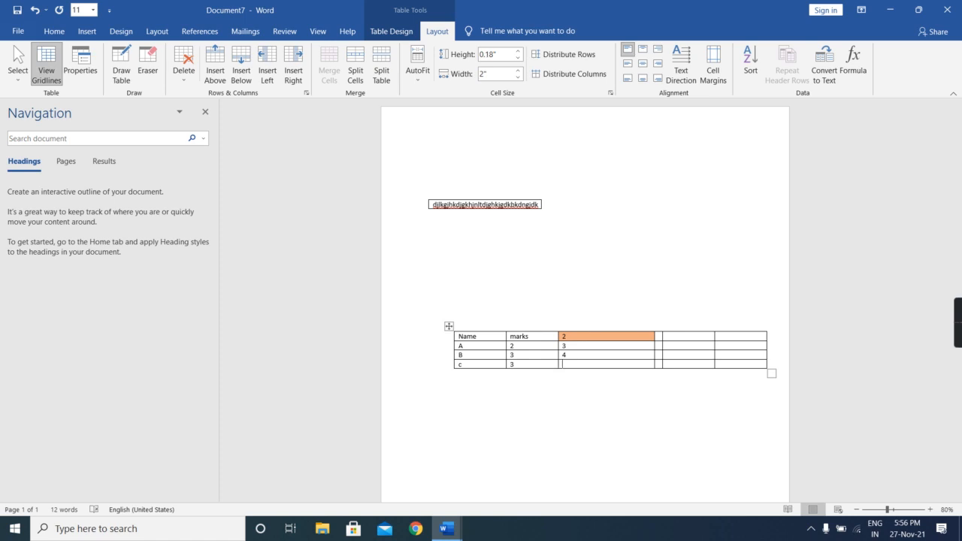
- Insert the formula =SUM(ABOVE) in the bottom cell of the third column
key(alt+a)
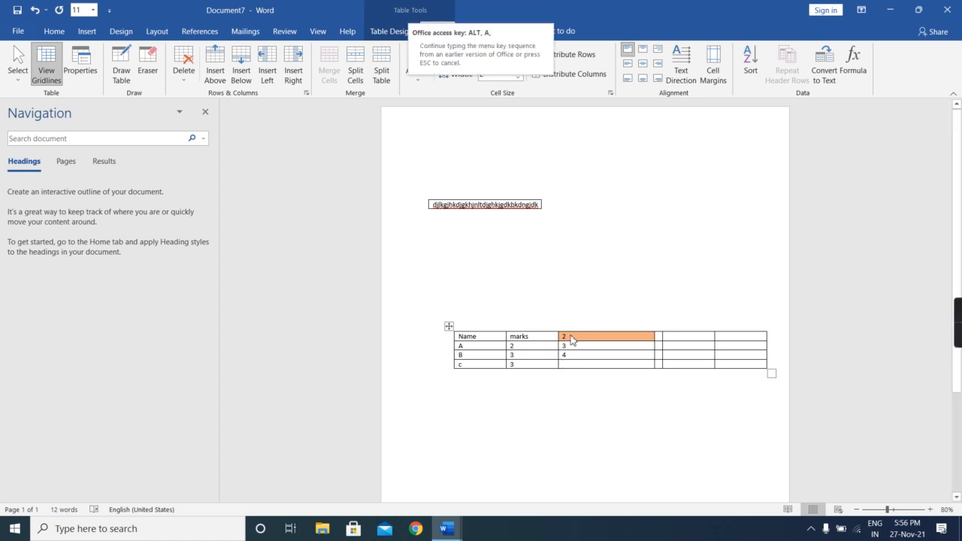
key(o)
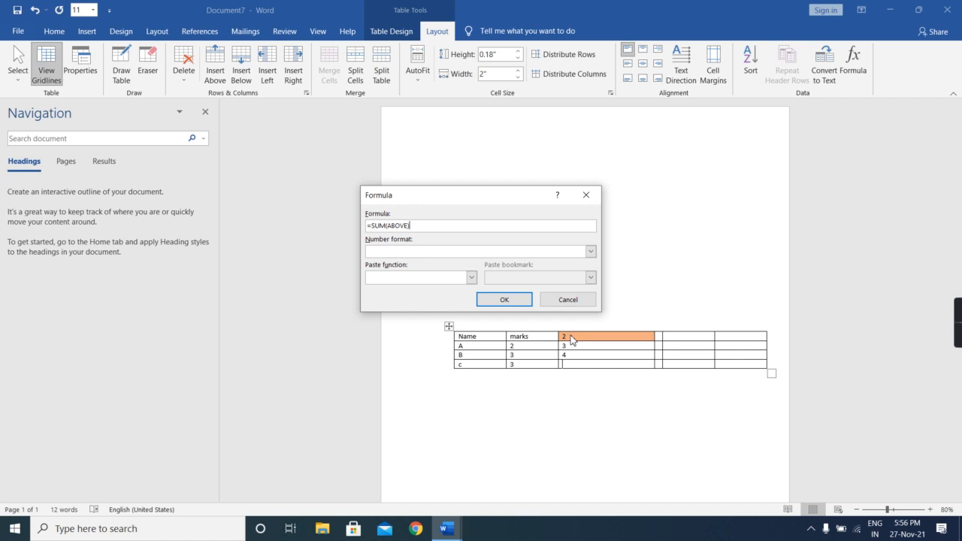
click(517, 299)
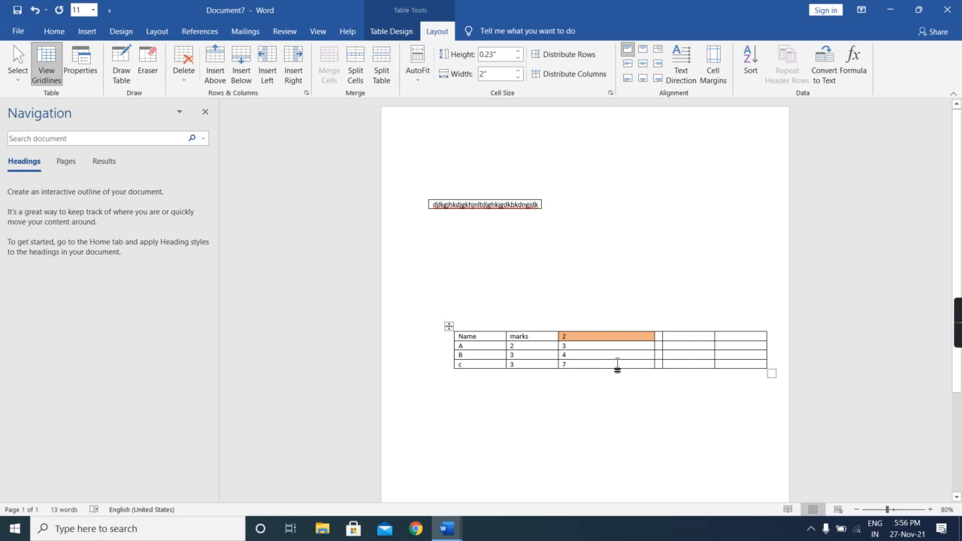
click(670, 328)
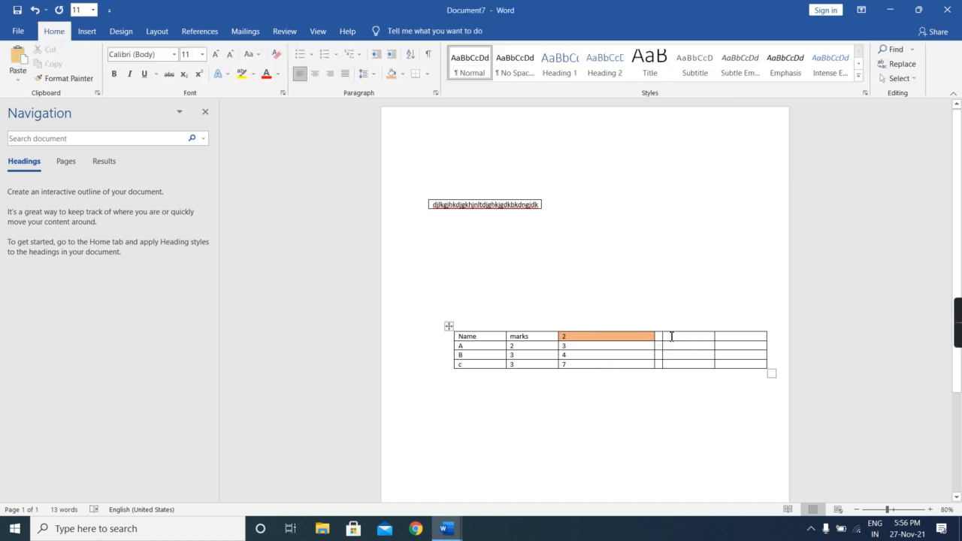
click(671, 338)
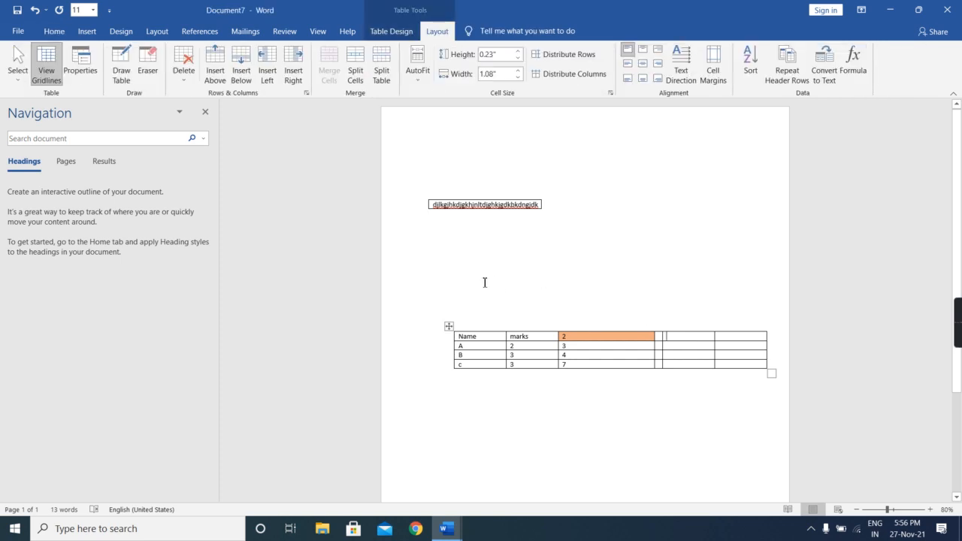
click(443, 313)
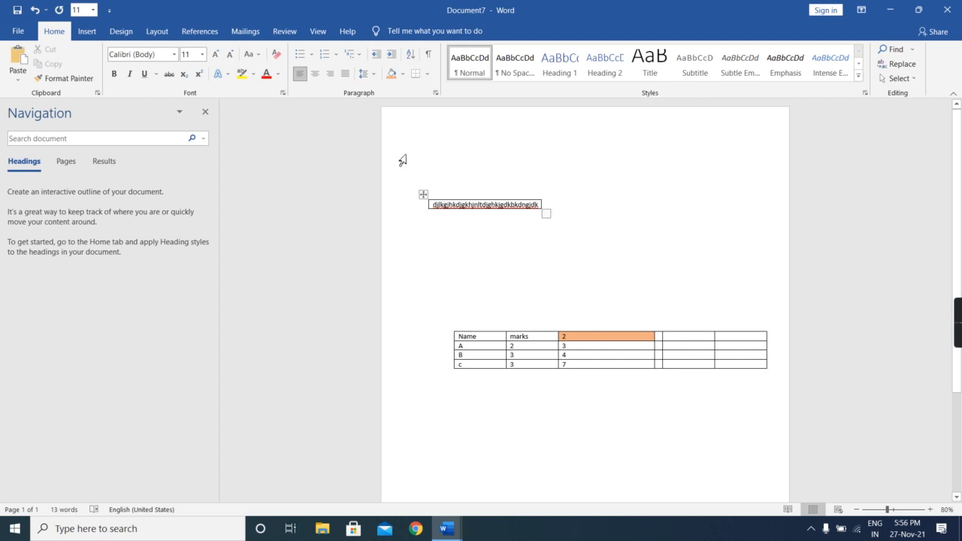
- Create a new blank document and insert a 3x3 table in it
key(ctrl+n)
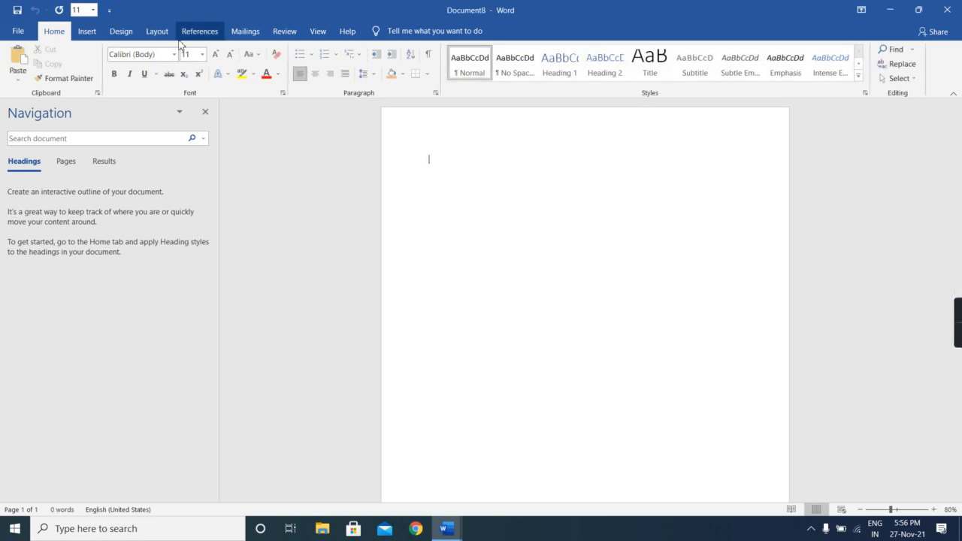
click(88, 32)
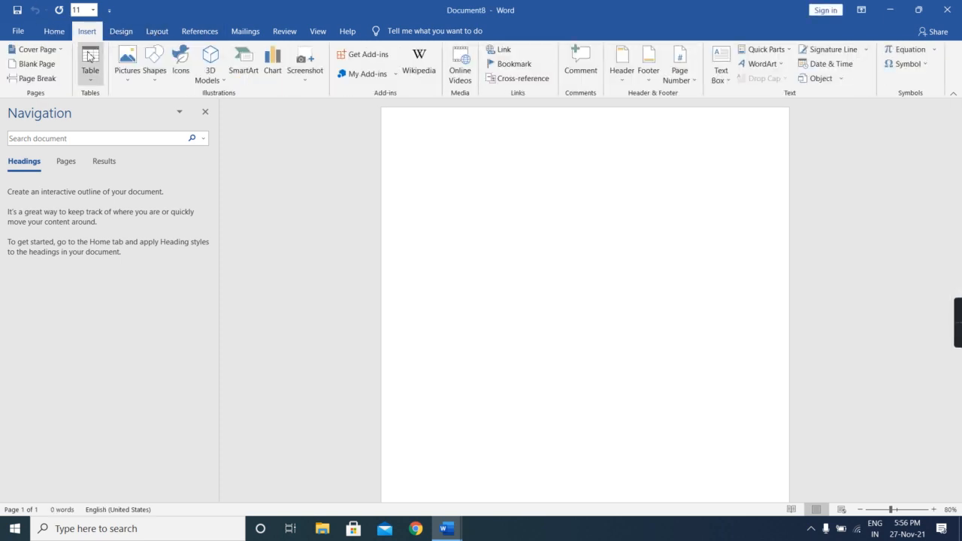
click(89, 57)
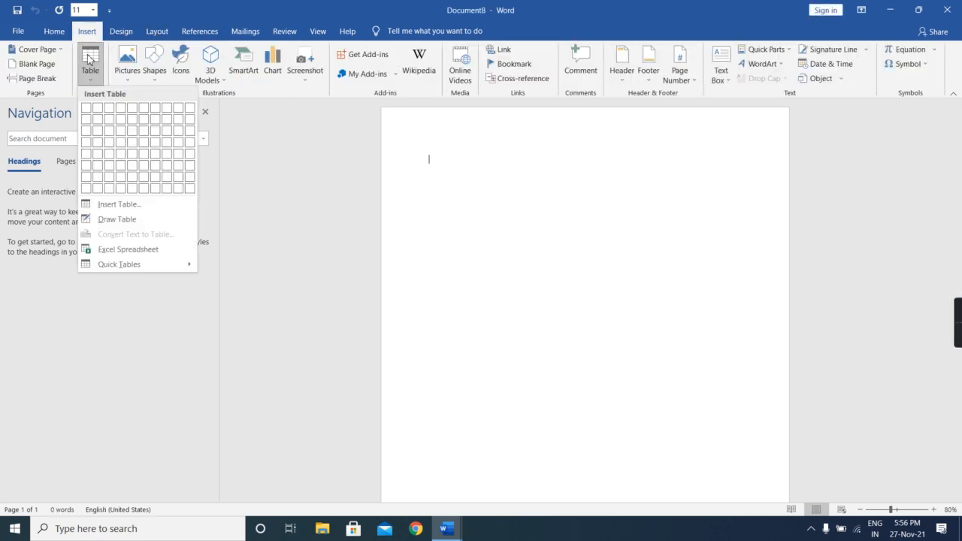
click(115, 137)
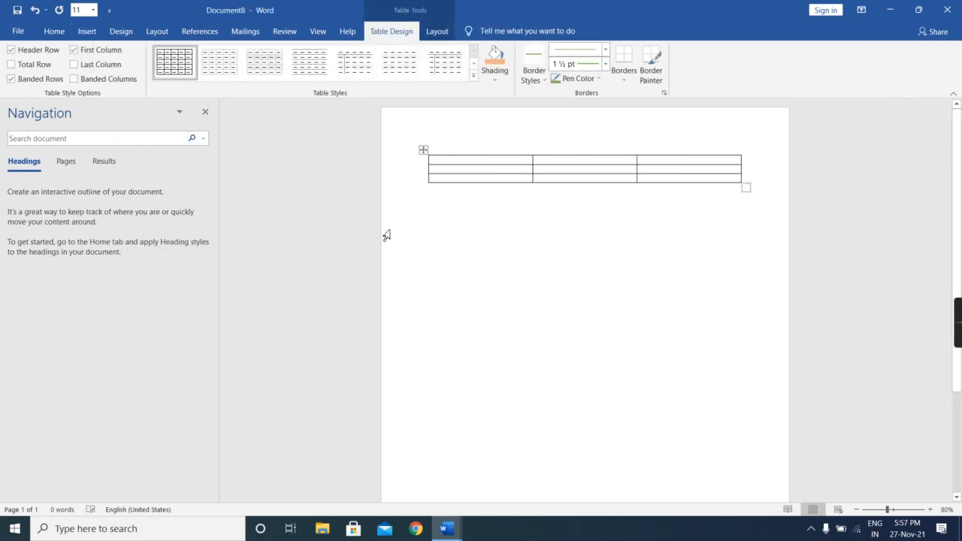
- Enter 2 with an extra line below it in the first cell, and 3 in the cell underneath
text(2)
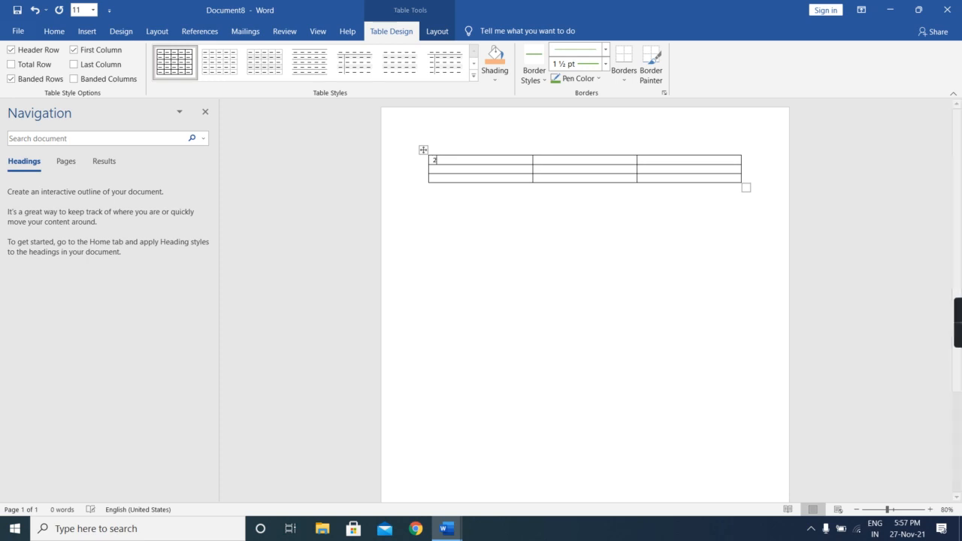
key(Return)
text(3)
key(BackSpace)
text(3)
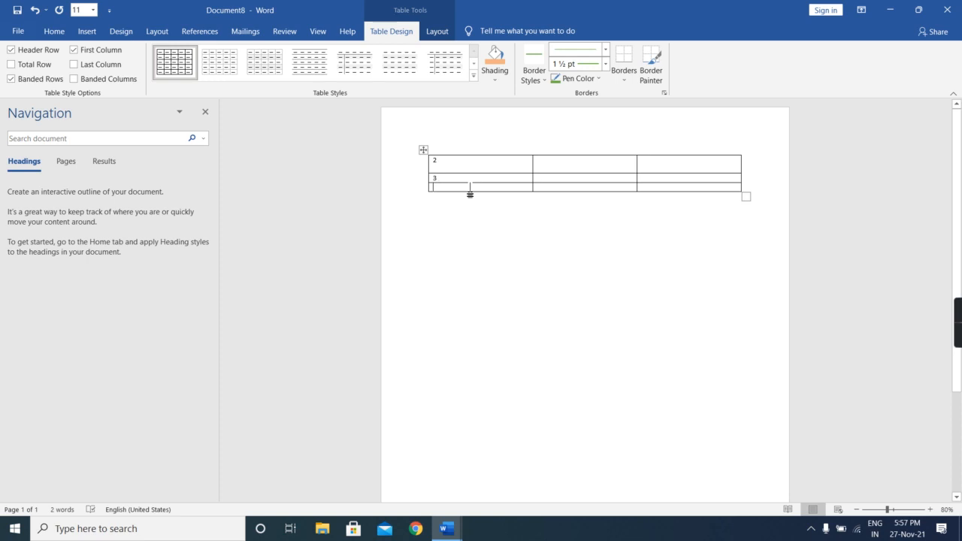
key(alt+a)
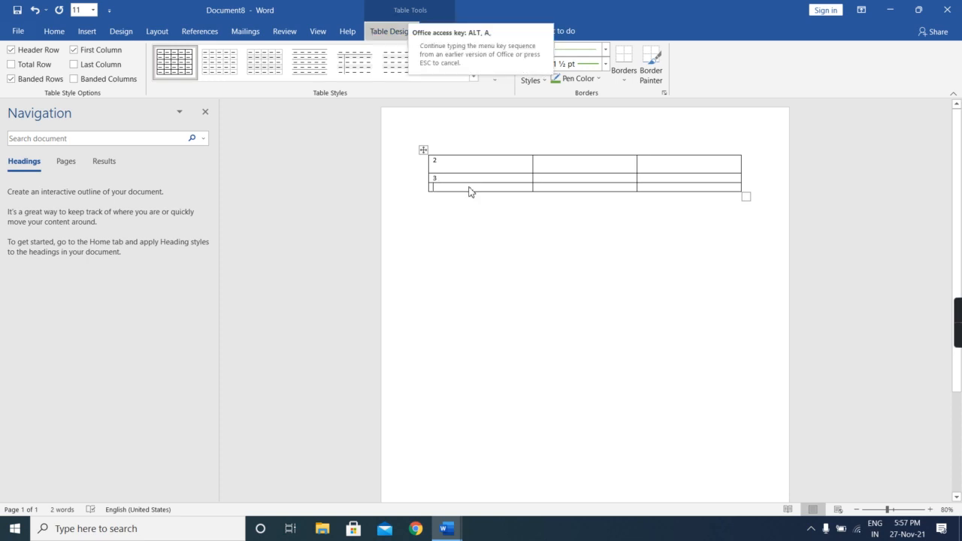
key(a)
click(466, 190)
text(a)
key(alt+o)
key(Escape)
click(464, 196)
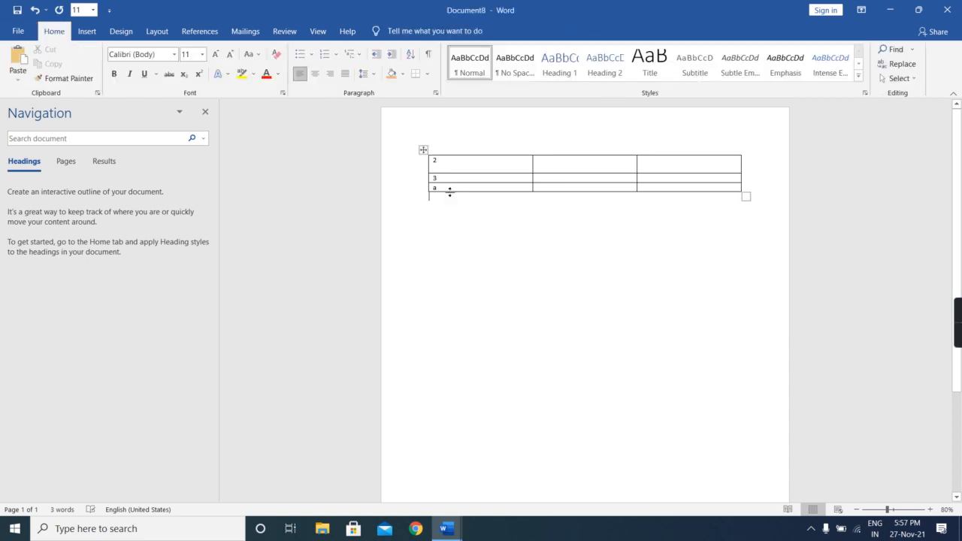
click(439, 188)
key(BackSpace)
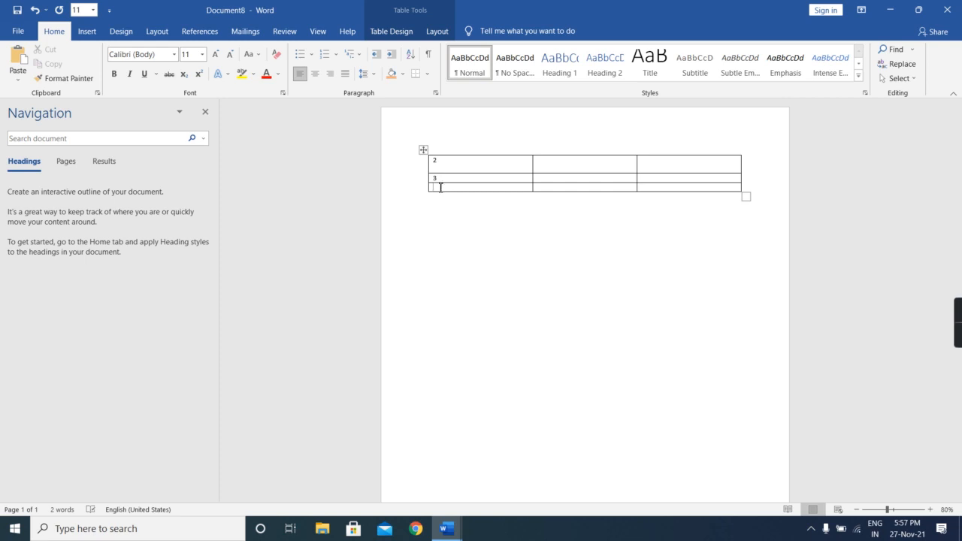
- Insert the formula =SUM(ABOVE) in the bottom cell of the new table's first column
key(alt+a)
key(o)
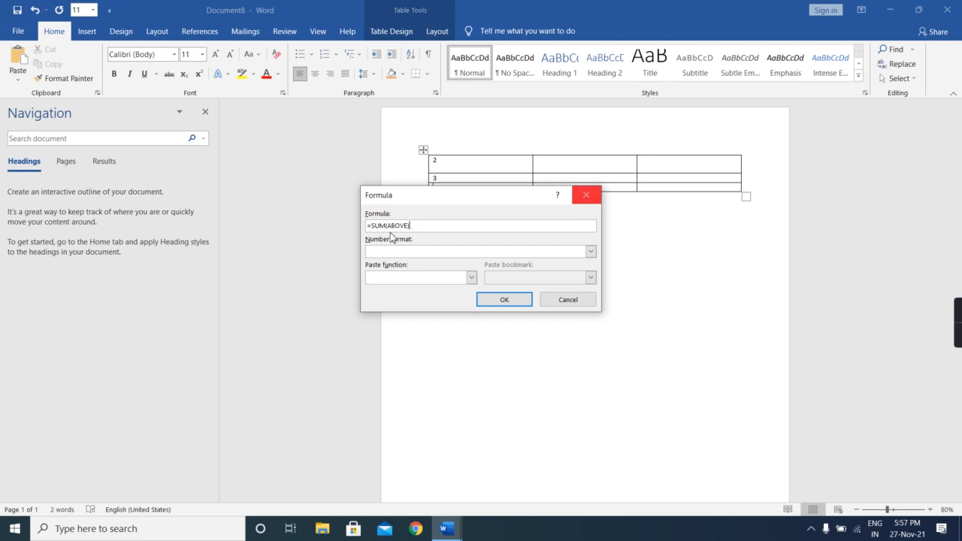
click(509, 302)
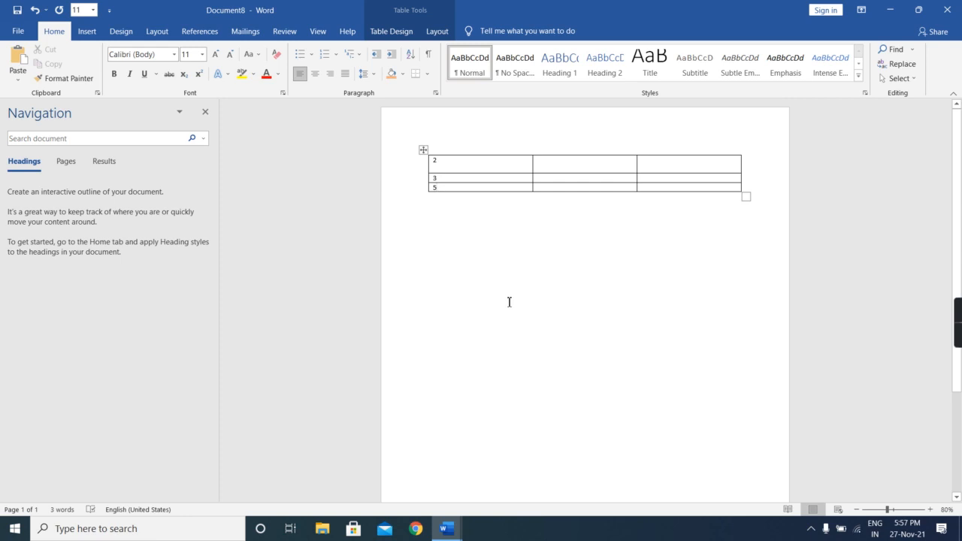
- Enter 3 and 4 in the top two cells of the second column
click(546, 170)
text(3)
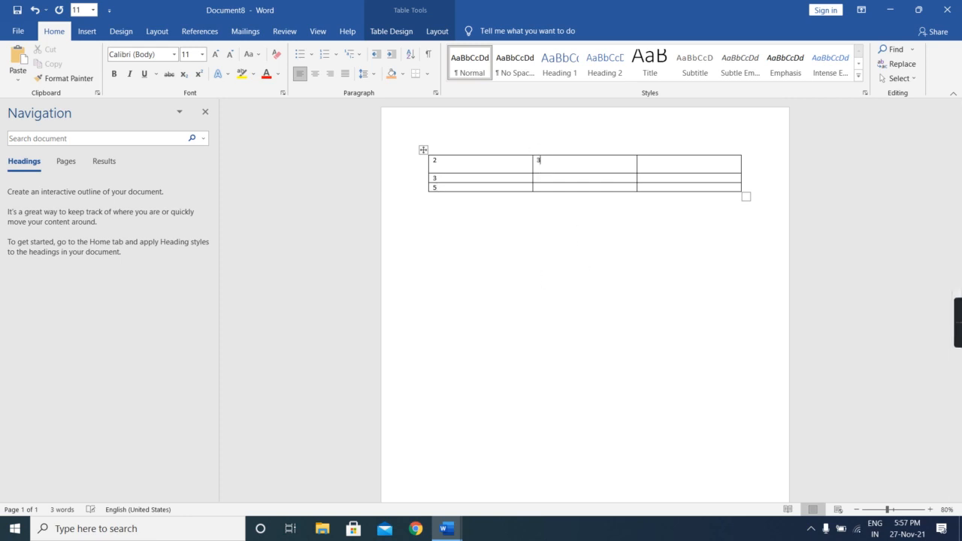
click(545, 183)
text(4)
- Insert the formula =SUM(ABOVE) in the bottom cell of the second column
key(alt)
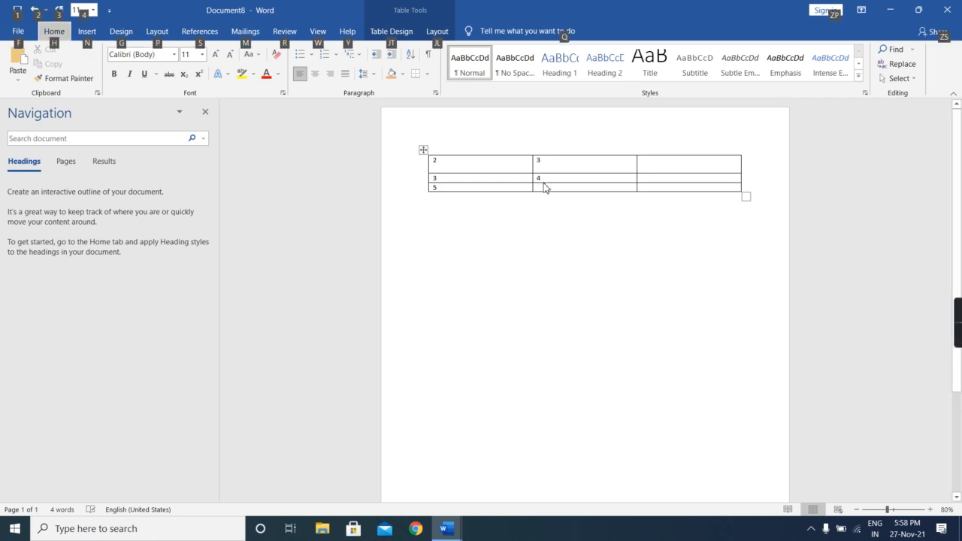
click(430, 36)
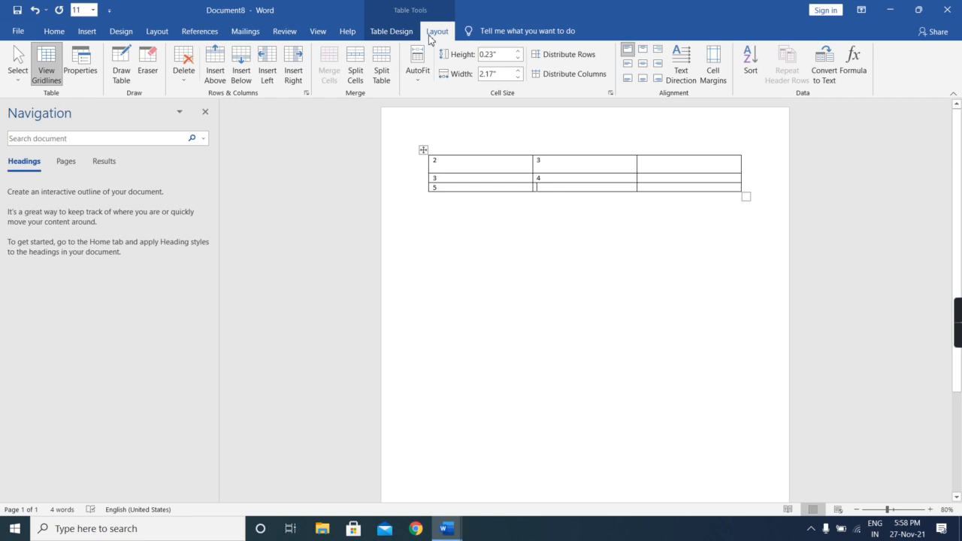
click(856, 67)
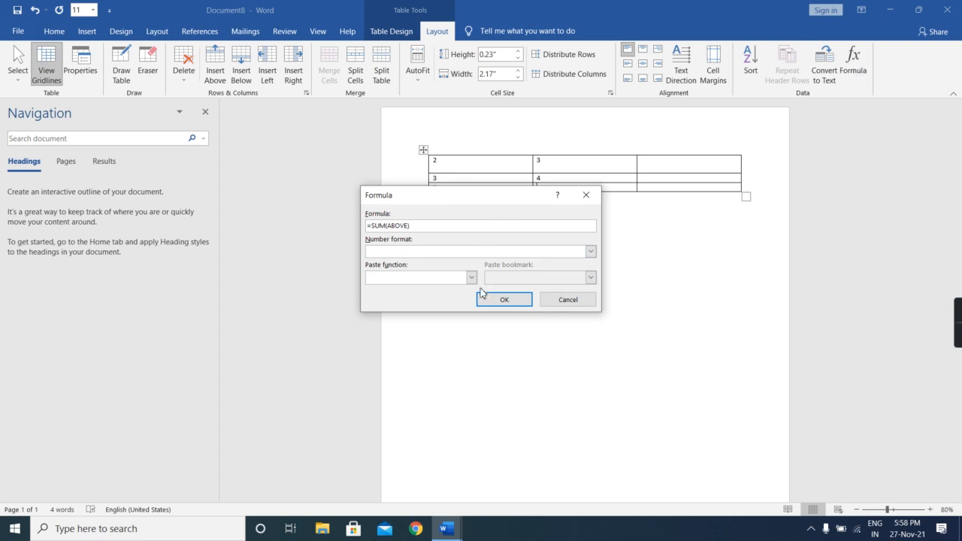
click(498, 299)
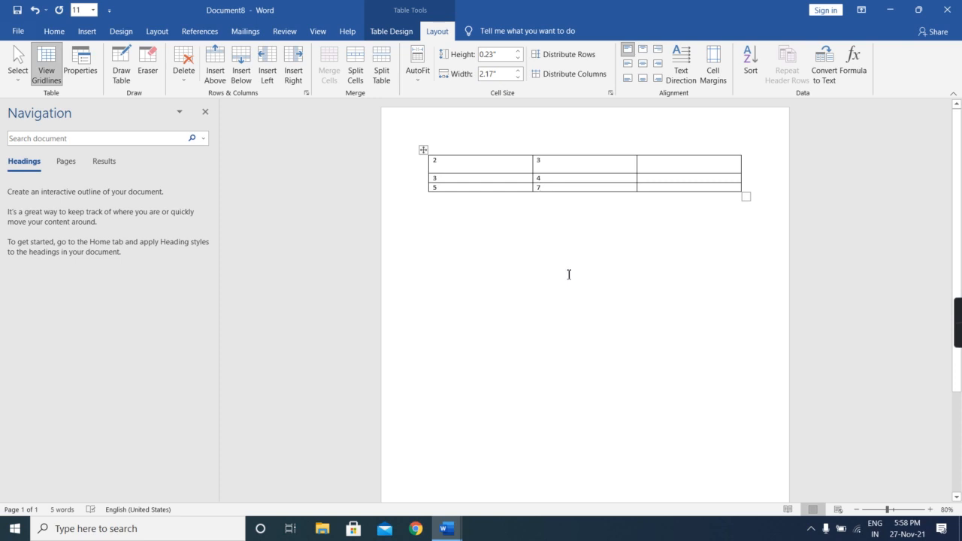
- Browse the list of functions available for a formula in the bottom cell of the second column
click(860, 60)
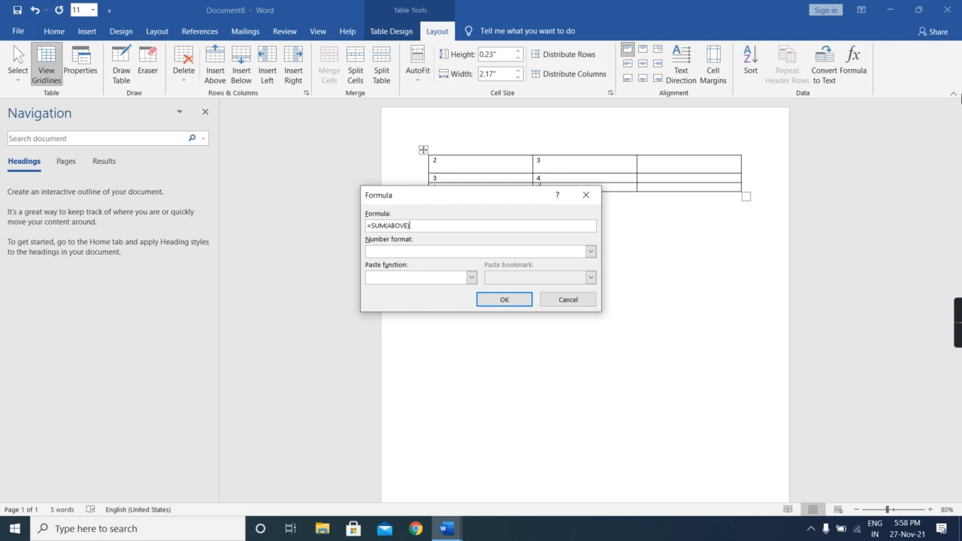
click(471, 278)
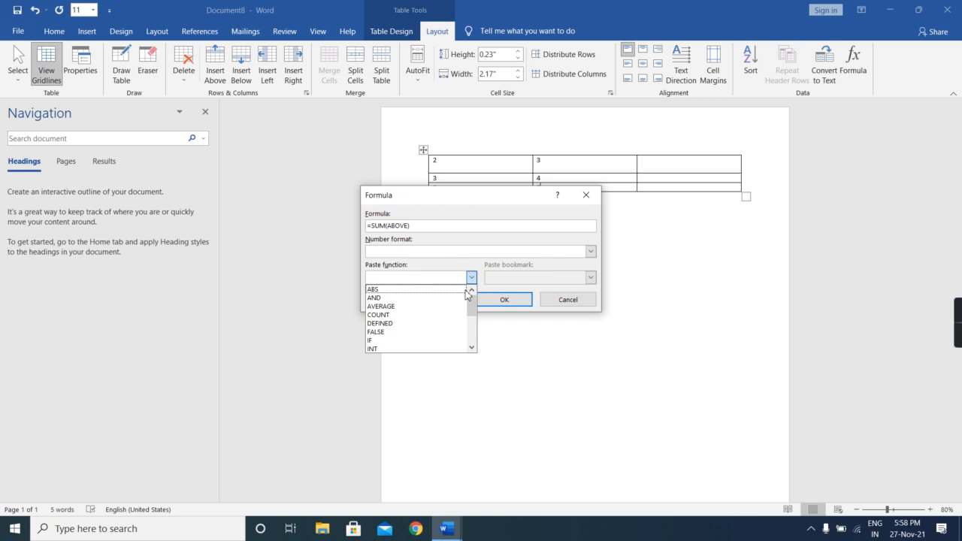
click(472, 339)
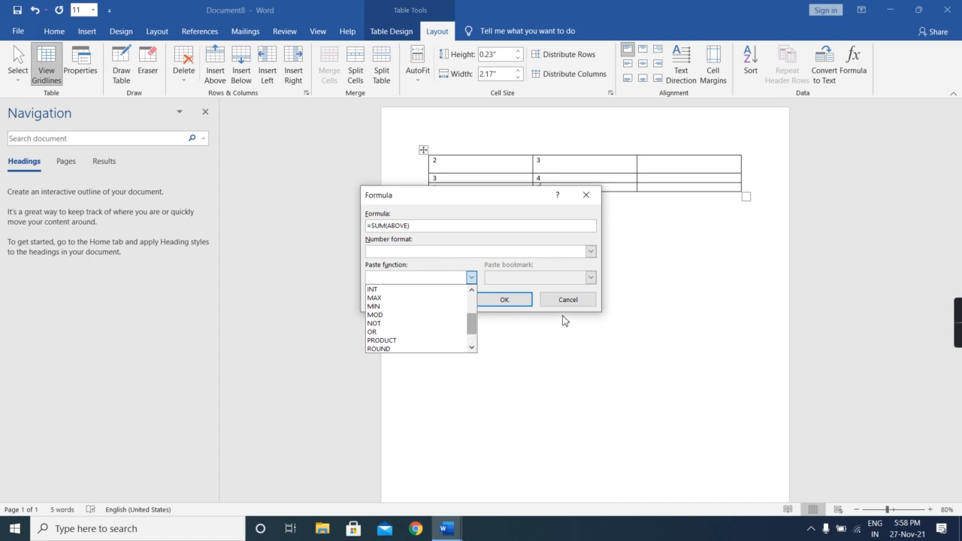
click(473, 348)
click(474, 348)
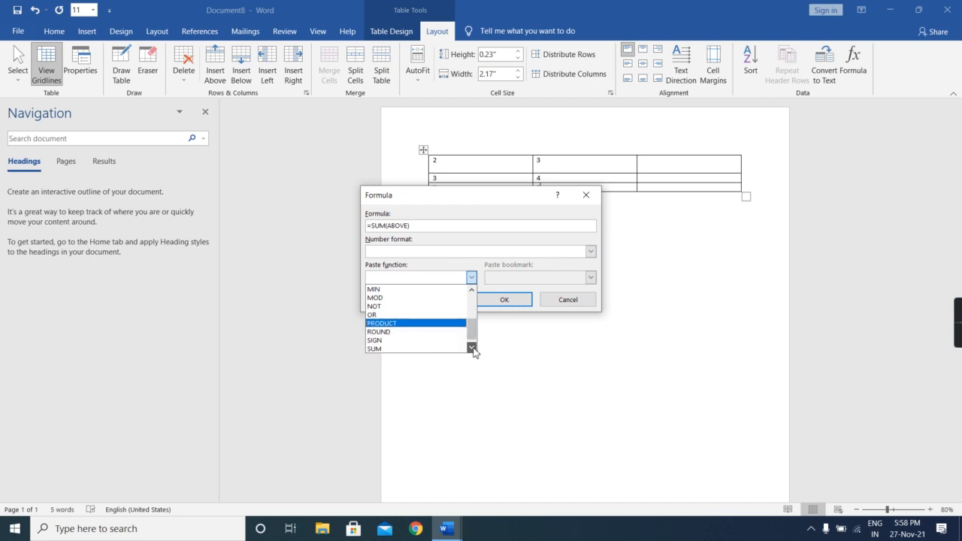
click(474, 348)
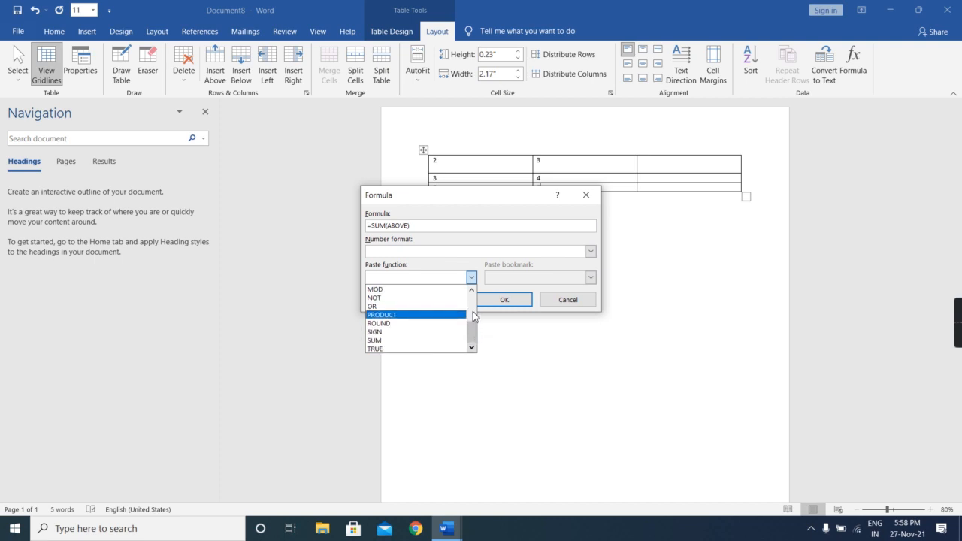
scroll(476, 318, up, 3)
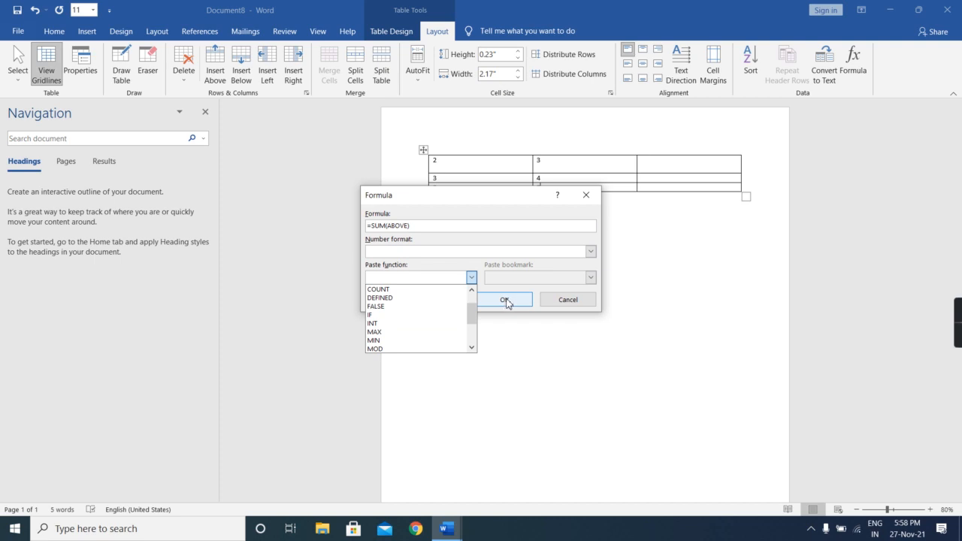
- Try to replace the SUM formula in the bottom cell of the second column with the MAX function
click(387, 332)
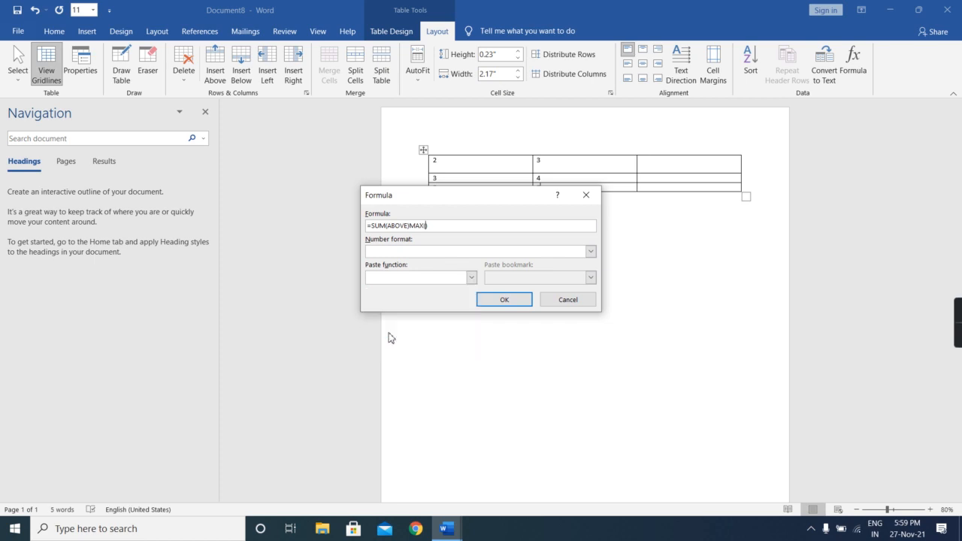
click(460, 225)
key(BackSpace)
key(BackSpace)
key(BackSpace)
key(BackSpace)
key(BackSpace)
key(BackSpace)
key(BackSpace)
key(BackSpace)
key(BackSpace)
key(BackSpace)
key(BackSpace)
key(BackSpace)
key(BackSpace)
key(BackSpace)
key(BackSpace)
key(BackSpace)
click(471, 277)
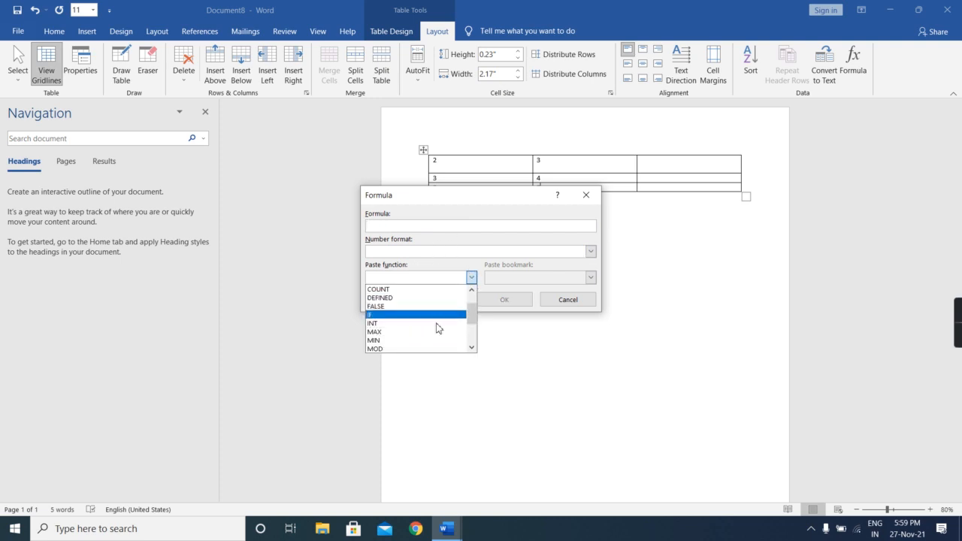
click(436, 332)
click(499, 304)
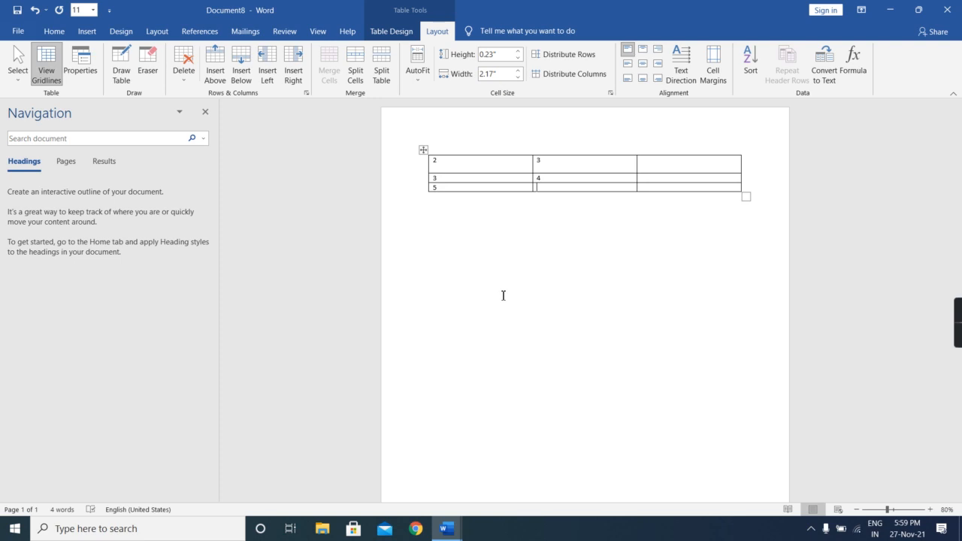
click(97, 29)
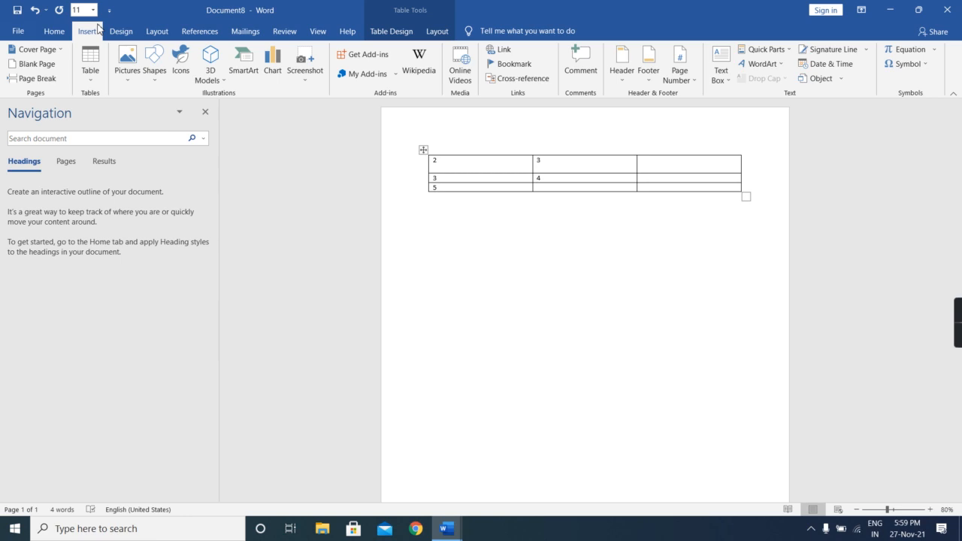
click(85, 57)
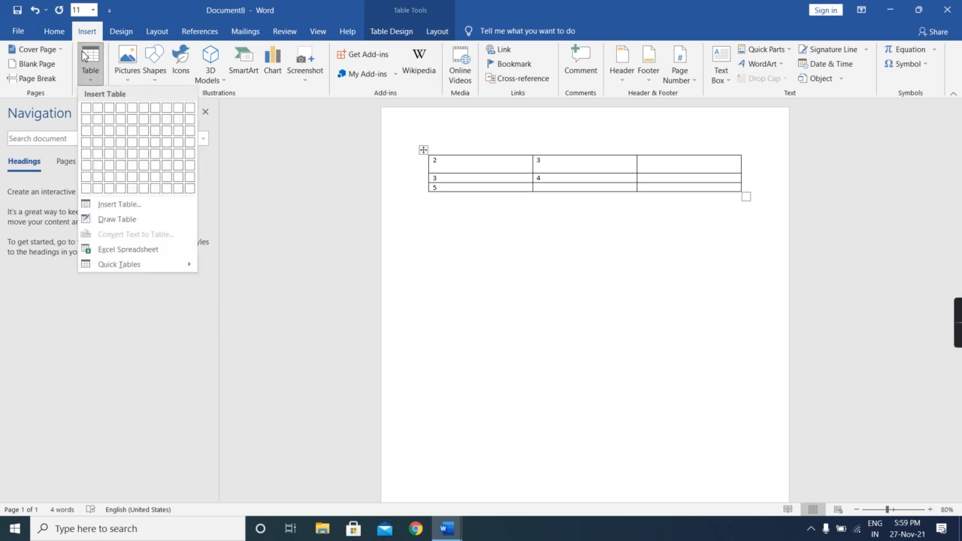
click(111, 206)
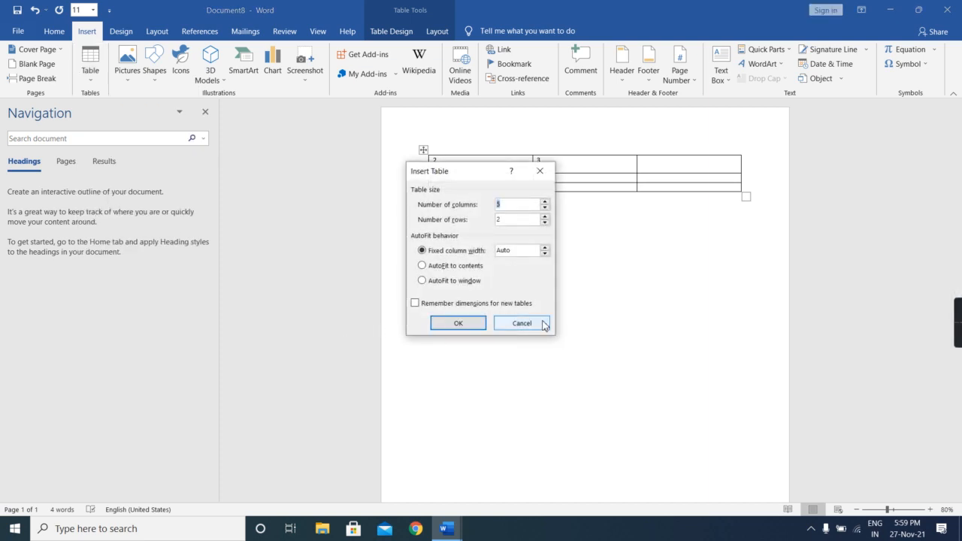
click(508, 323)
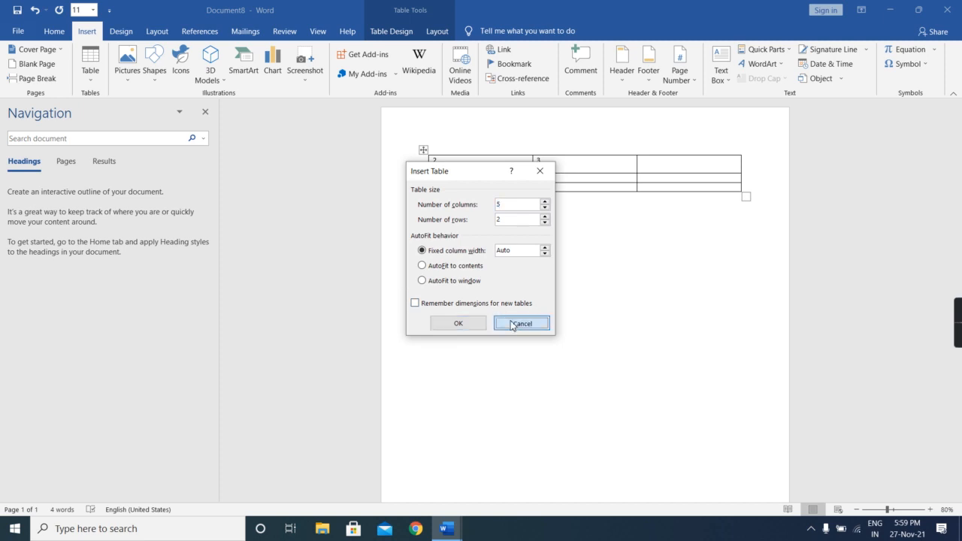
- Turn on banded columns and apply the grey-banded table style with an italic header row and right-aligned italic first column
click(393, 31)
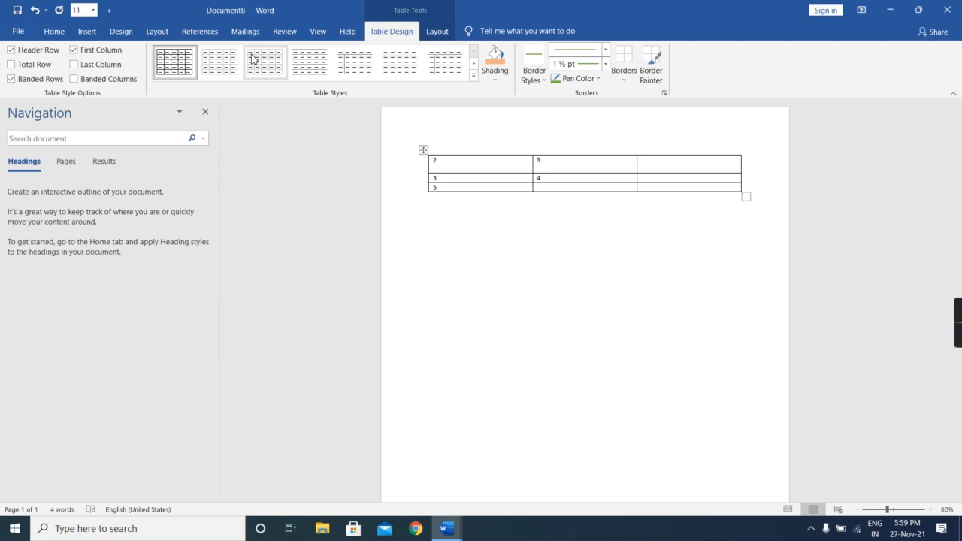
click(132, 81)
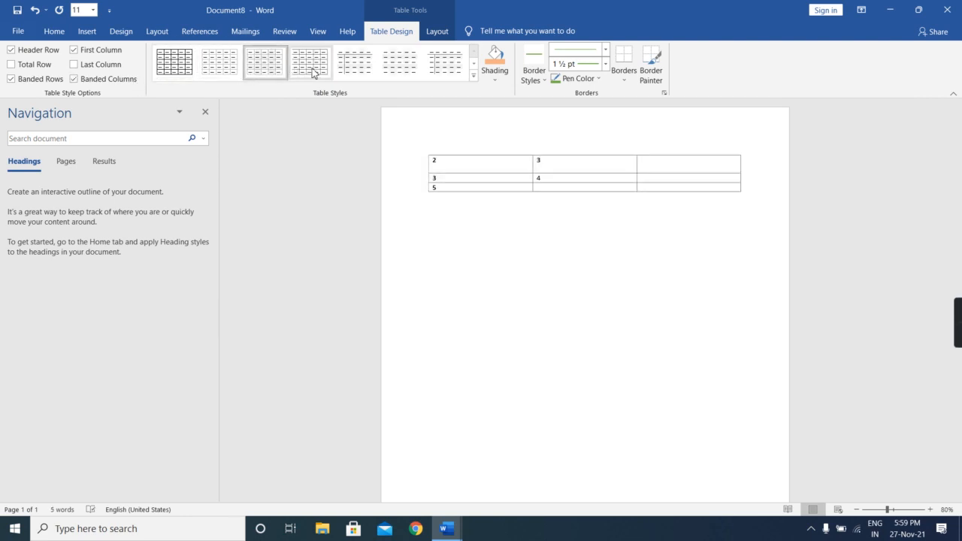
click(455, 61)
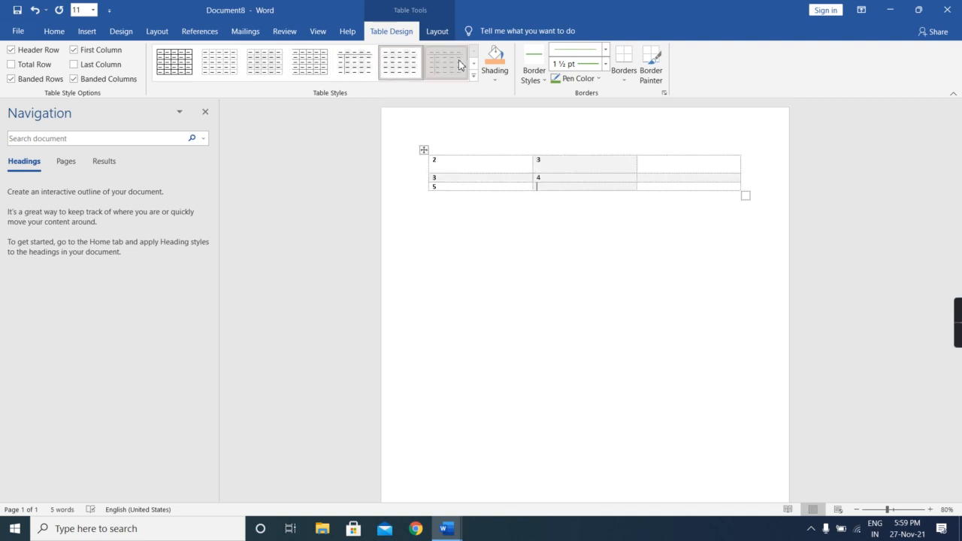
- Shade the bottom cell of the second column near-black and choose the gold ½ pt double-line border style, leaving Border Painter off
click(495, 72)
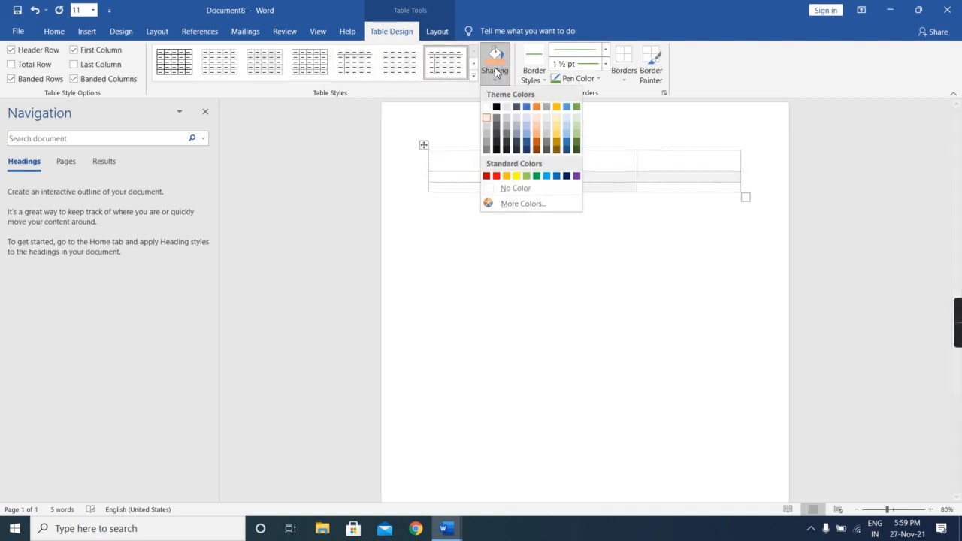
click(508, 147)
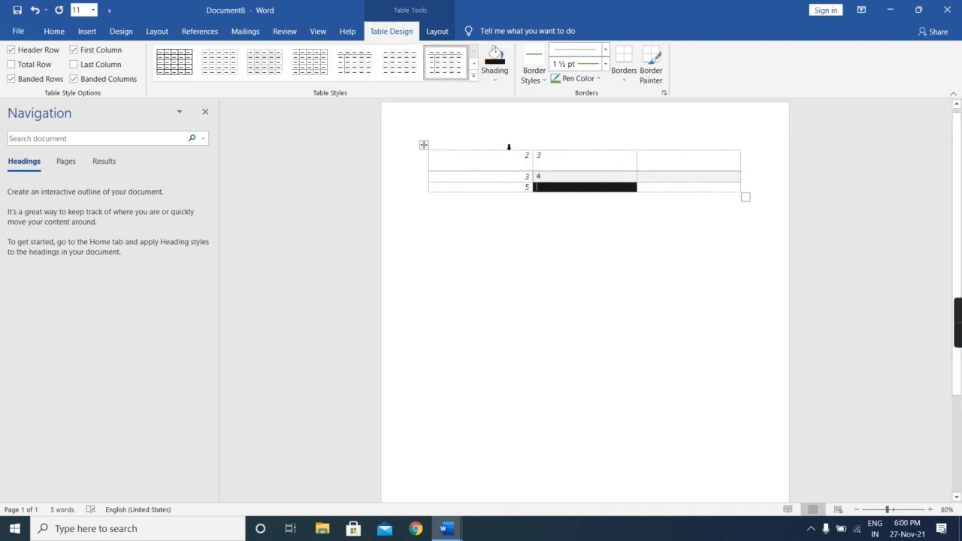
click(534, 74)
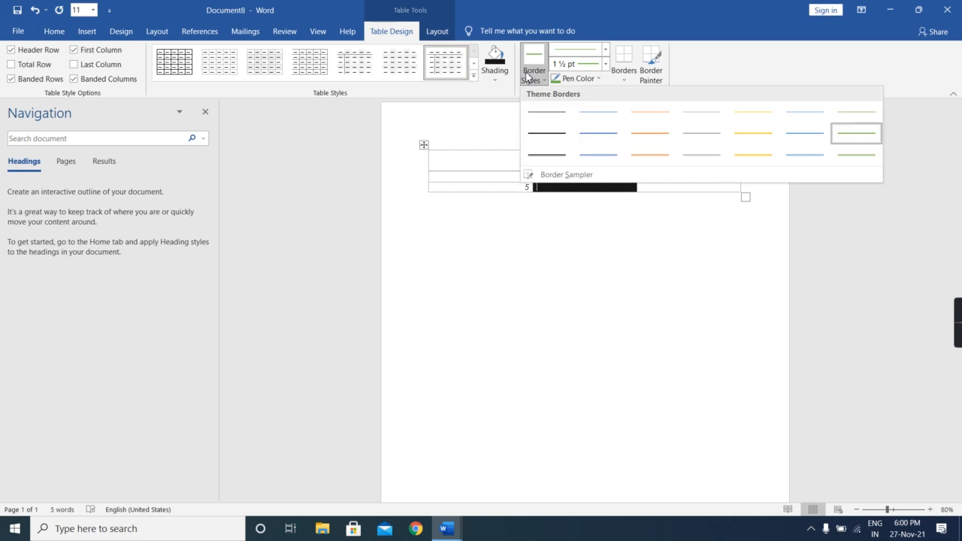
click(736, 158)
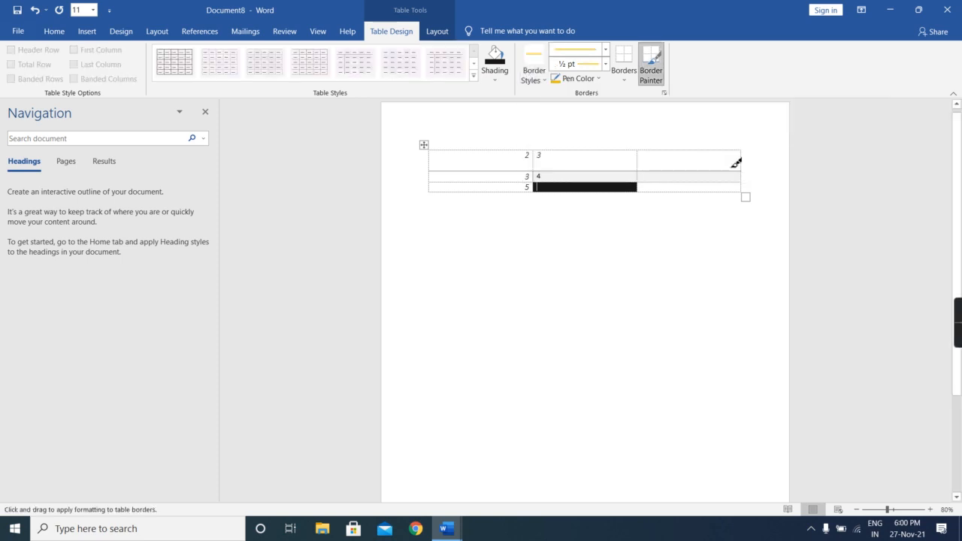
click(653, 77)
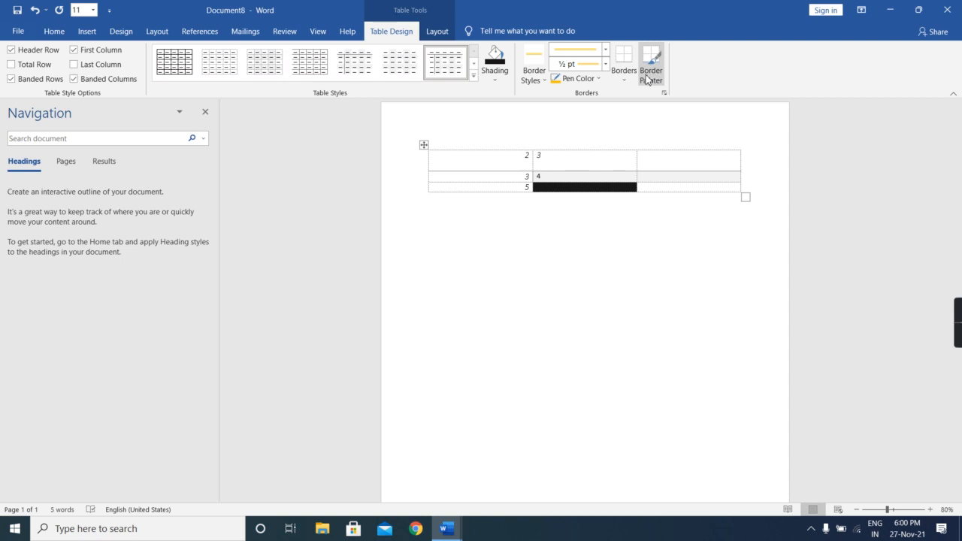
click(630, 75)
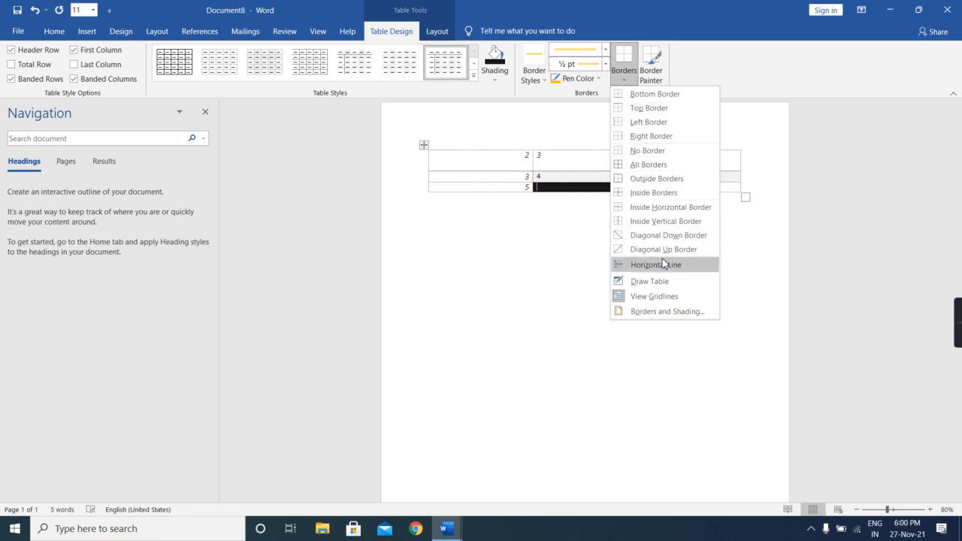
click(516, 323)
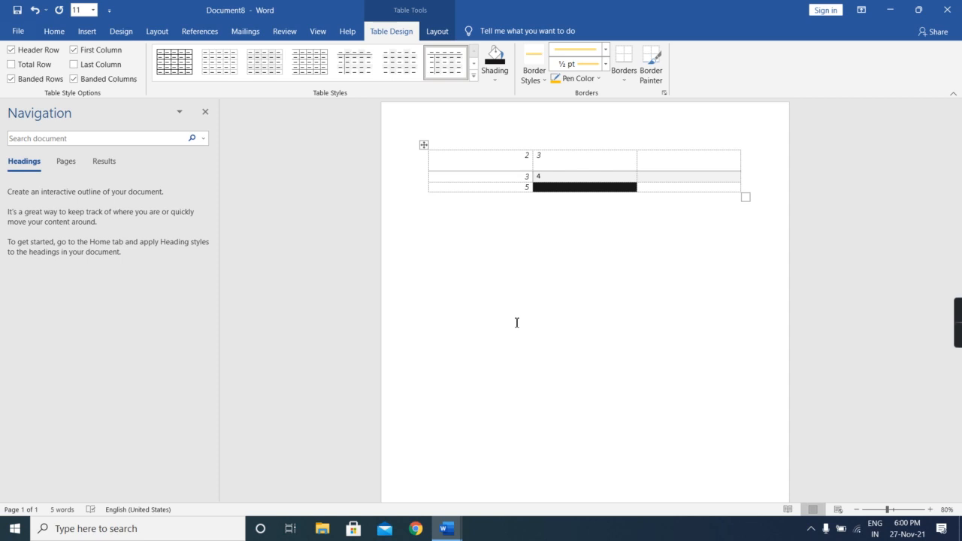
key(alt+a)
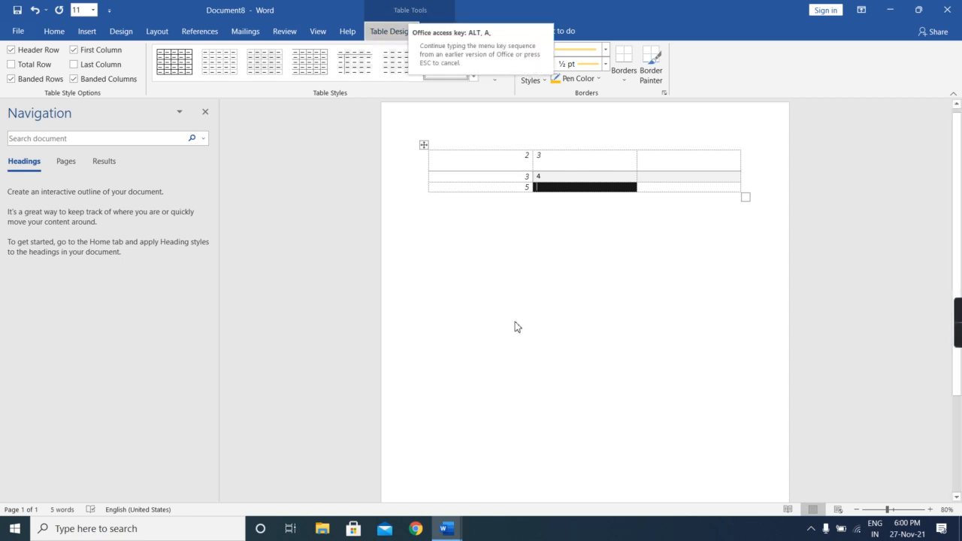
key(o)
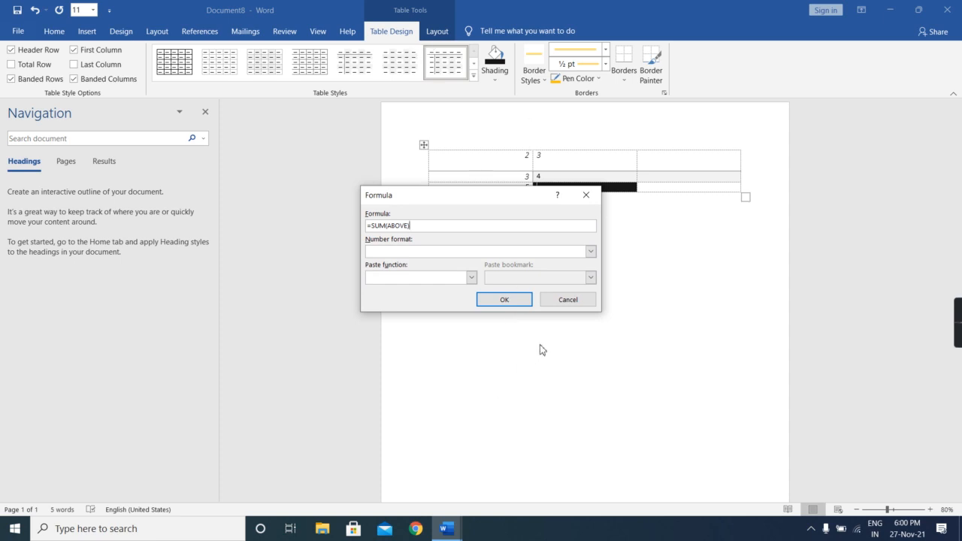
click(568, 303)
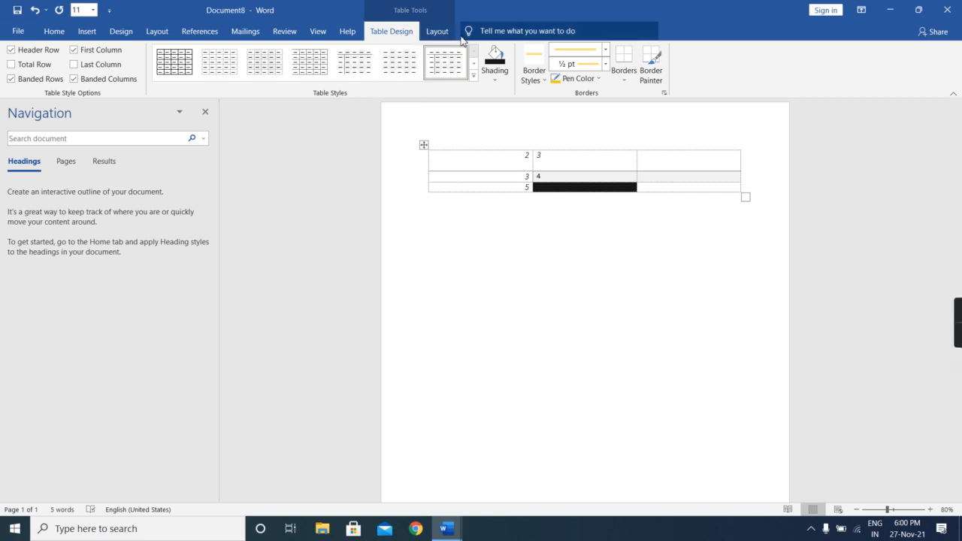
click(436, 31)
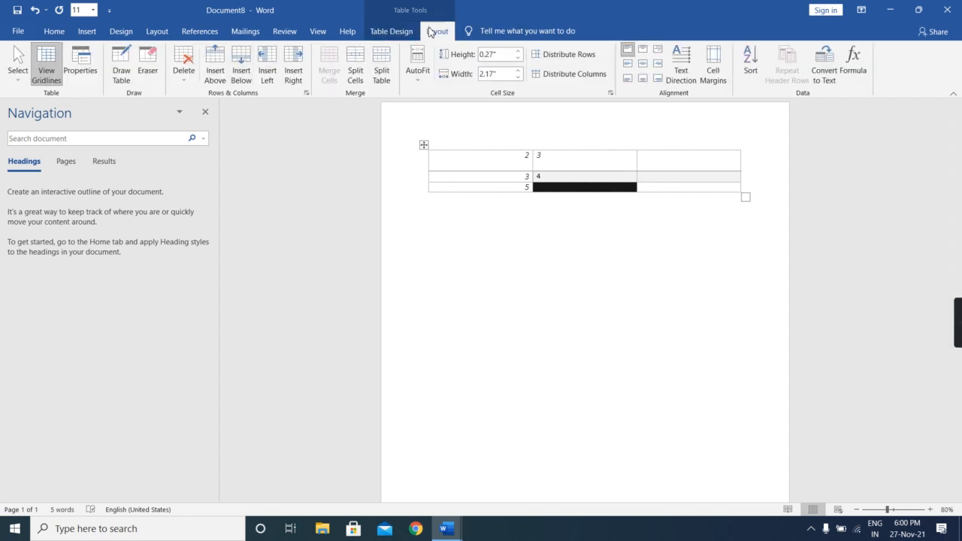
click(98, 32)
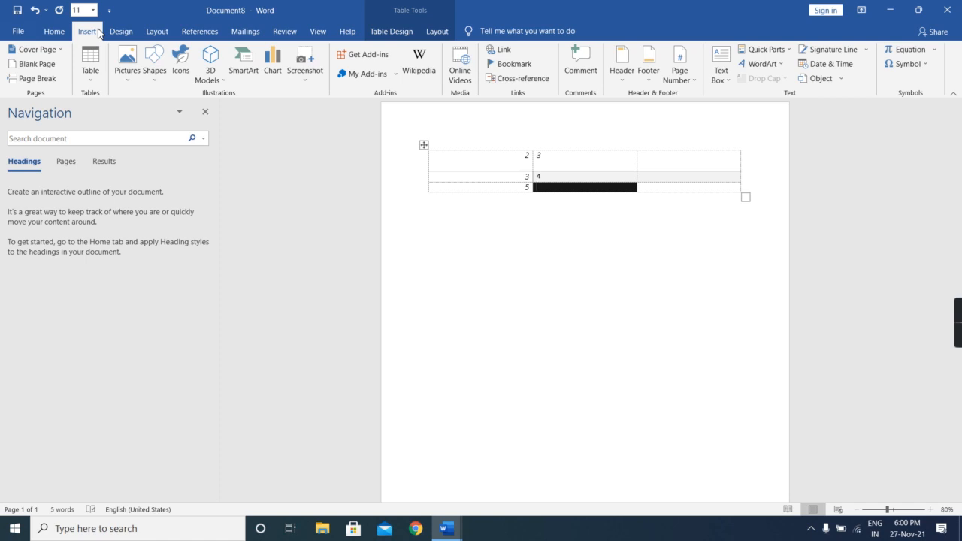
click(94, 64)
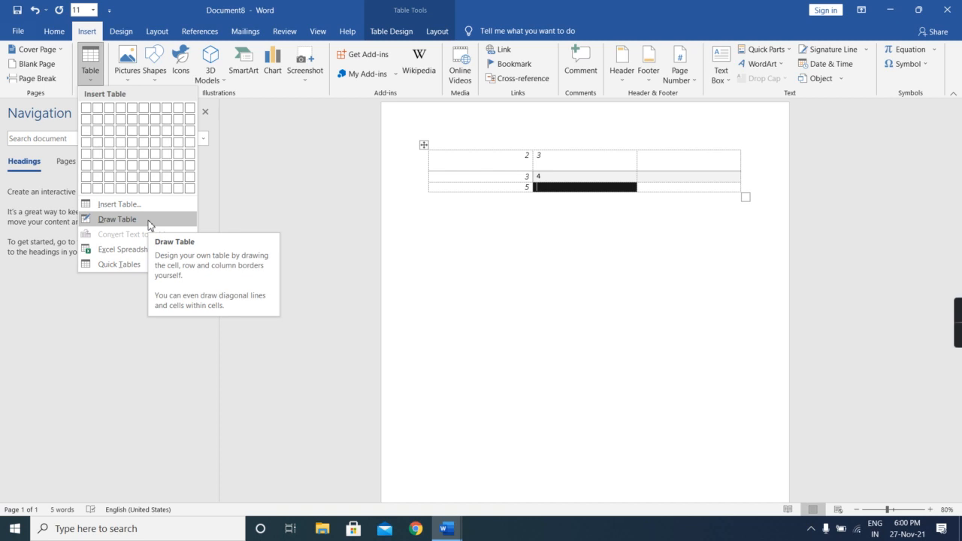
click(550, 191)
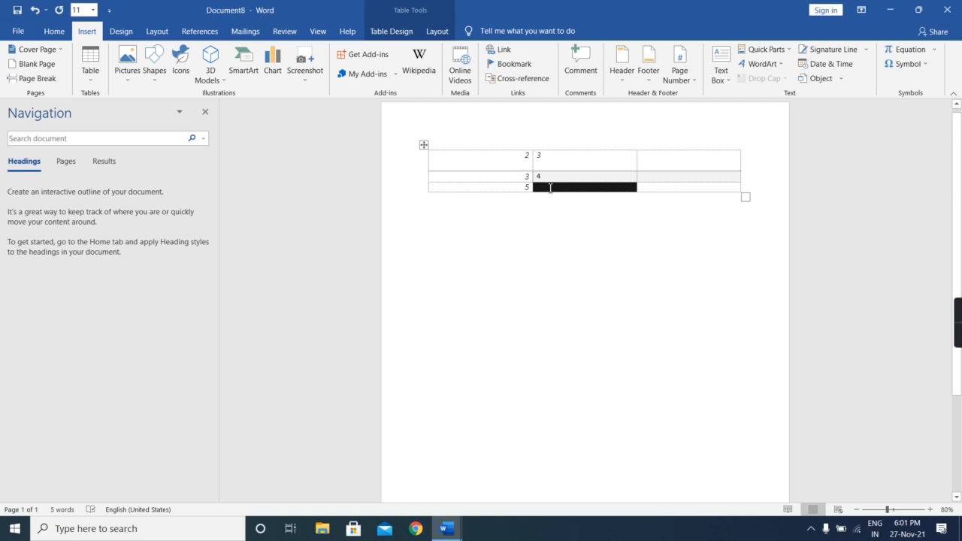
- Insert a column between the first and second columns and move the whole table down the page
mouse_move(537, 153)
click(534, 146)
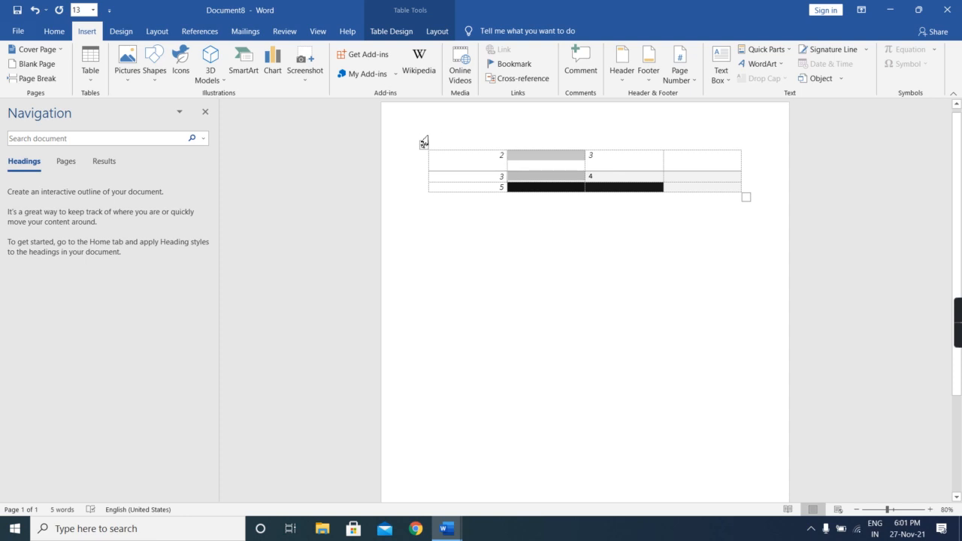
drag(424, 148, 441, 284)
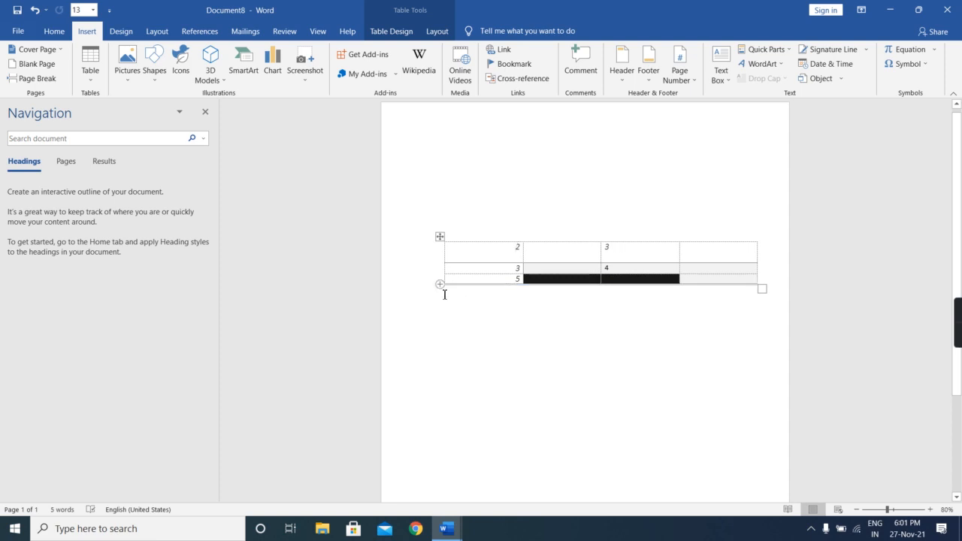
- Insert an empty row between the first and second rows of the table
click(444, 291)
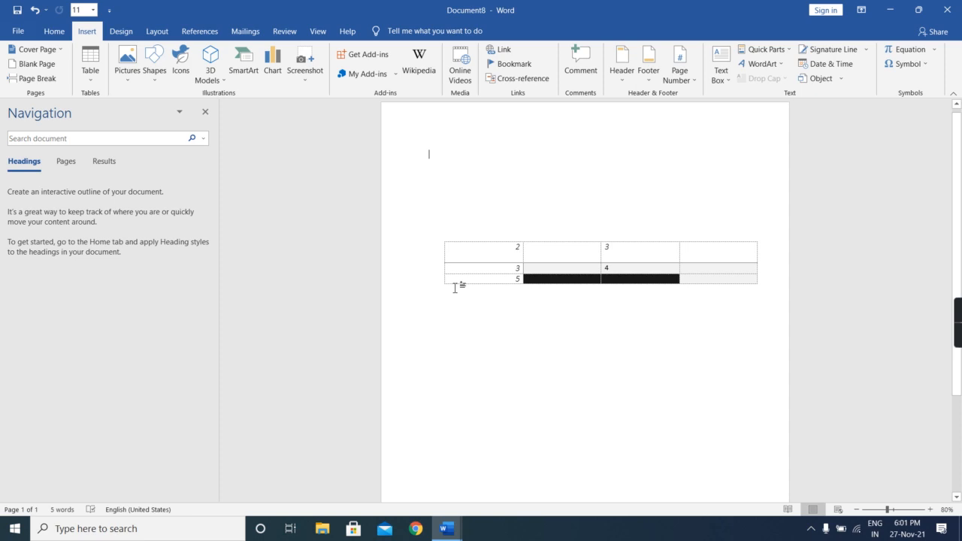
click(465, 282)
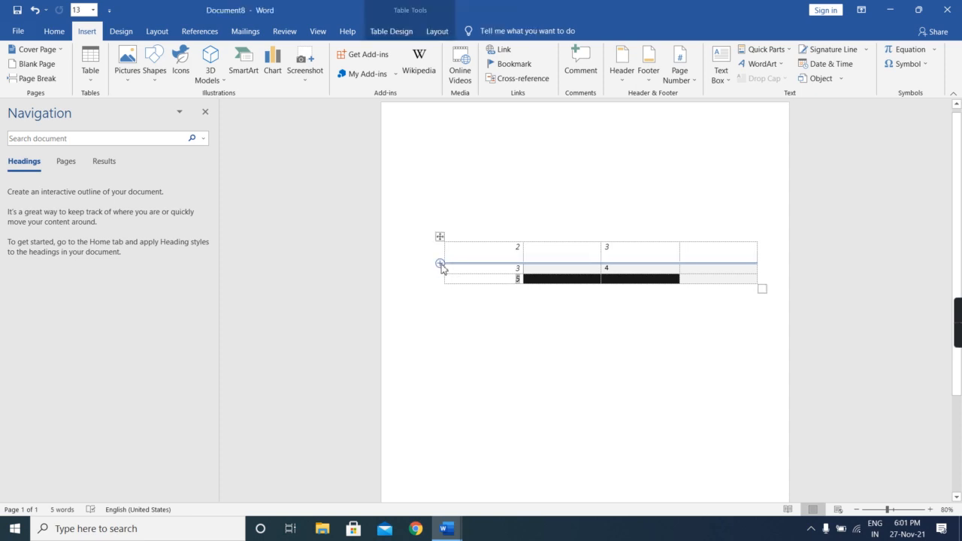
click(441, 264)
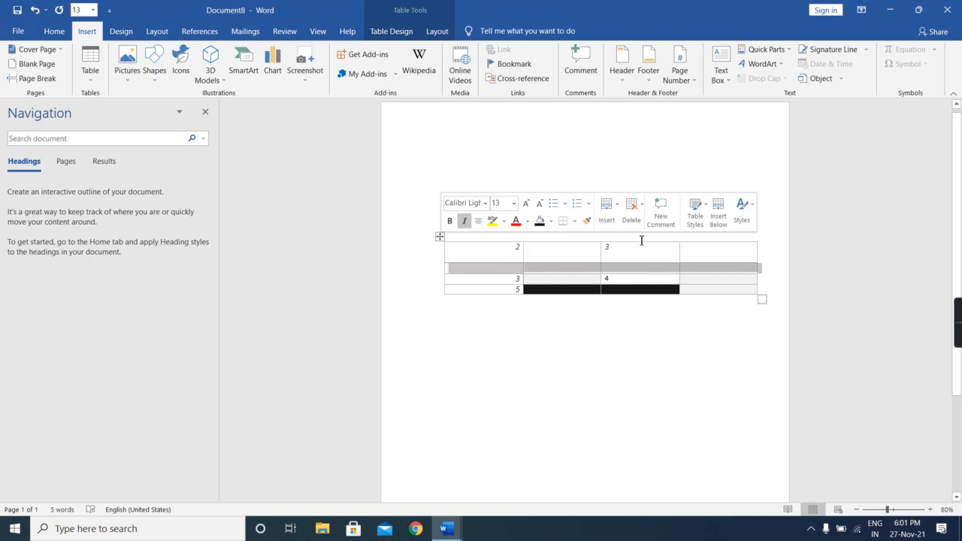
- Create a small single-cell table in the empty paragraph above the existing table by autoformatting the text "+_____+"
click(593, 179)
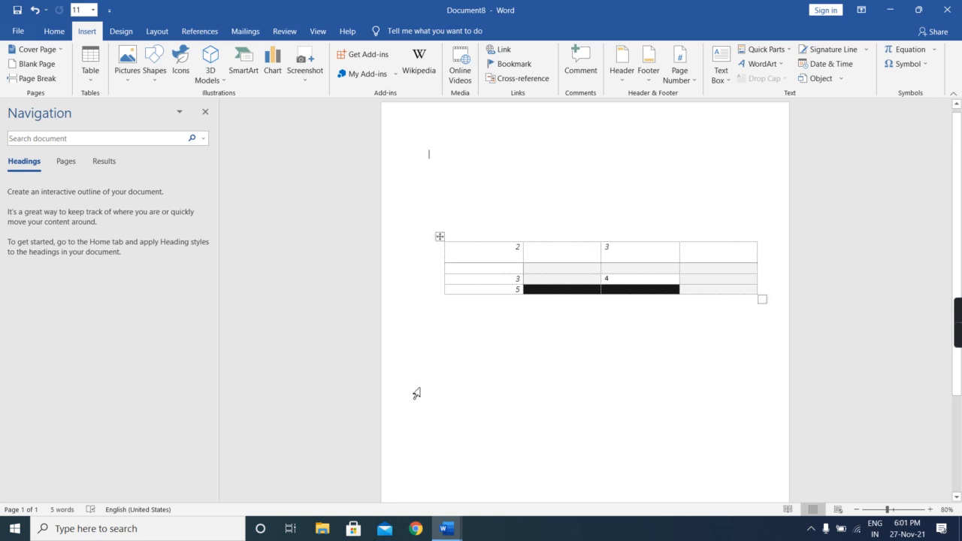
text(+)
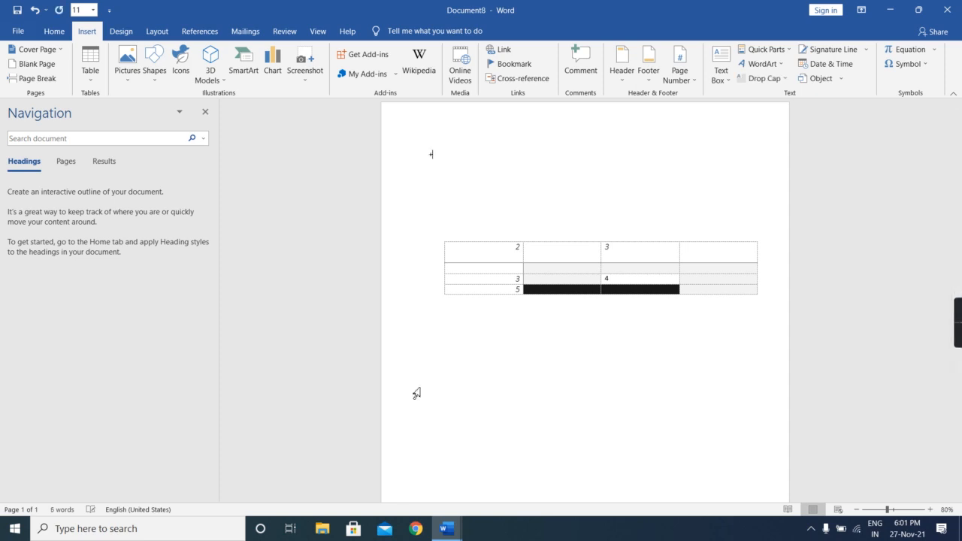
text(_____+)
key(Return)
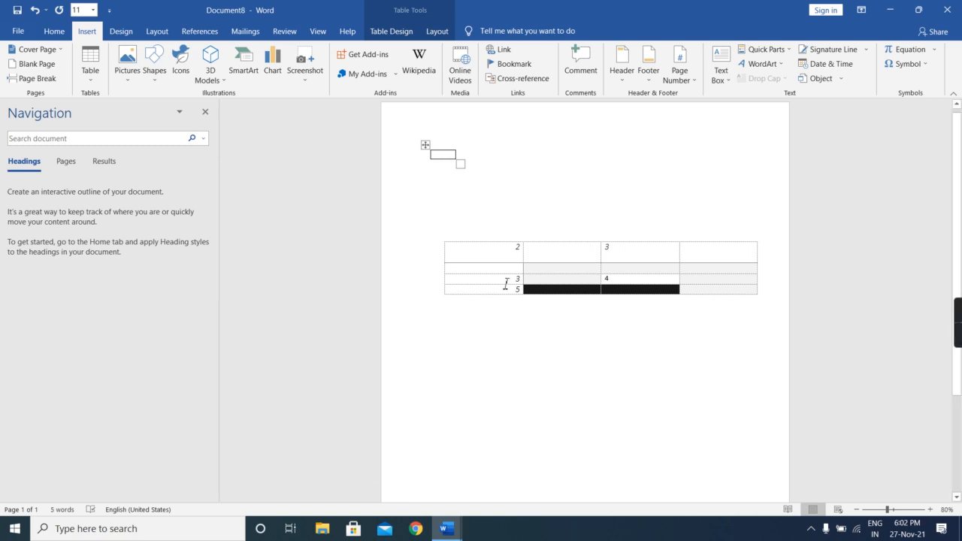
- Delete the first row, containing 2 and 3, from the larger table
drag(442, 246, 561, 260)
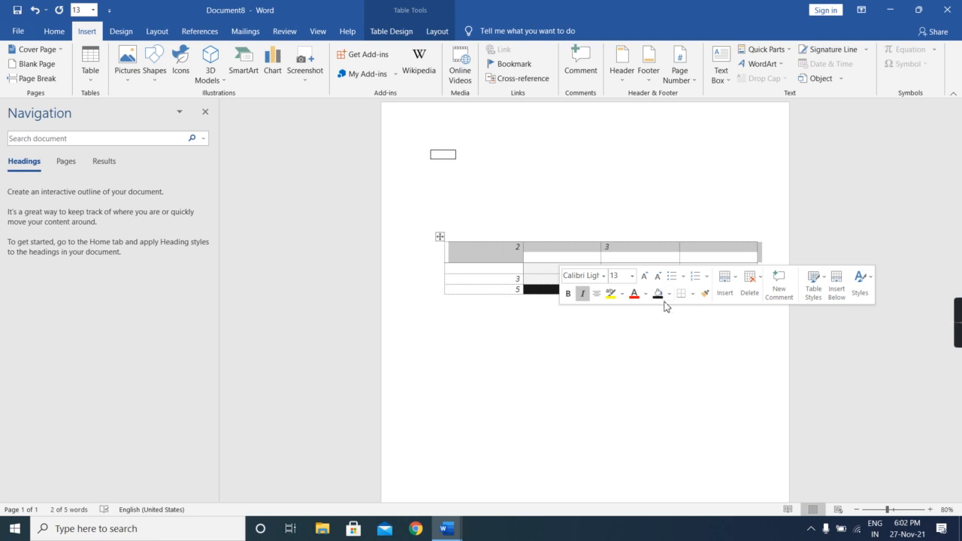
right_click(457, 263)
click(478, 278)
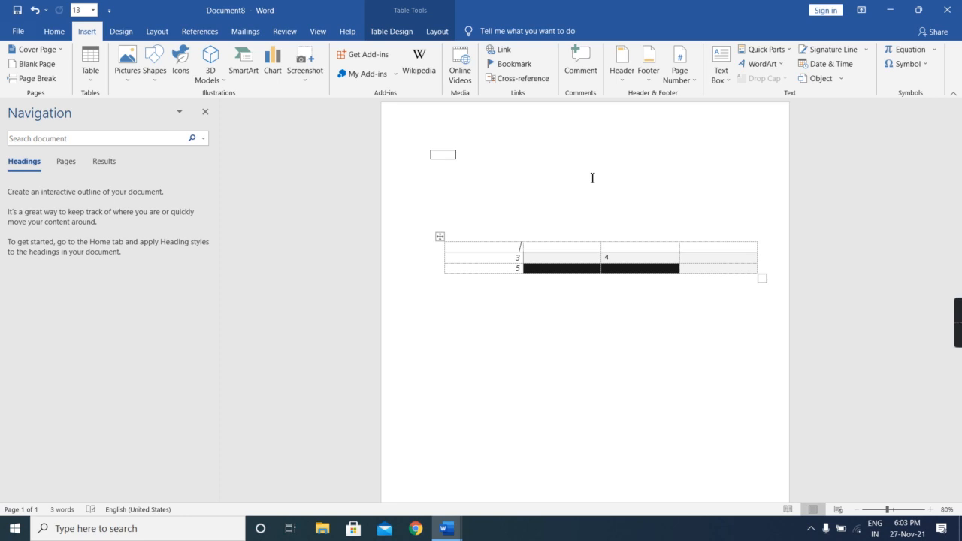
mouse_move(959, 316)
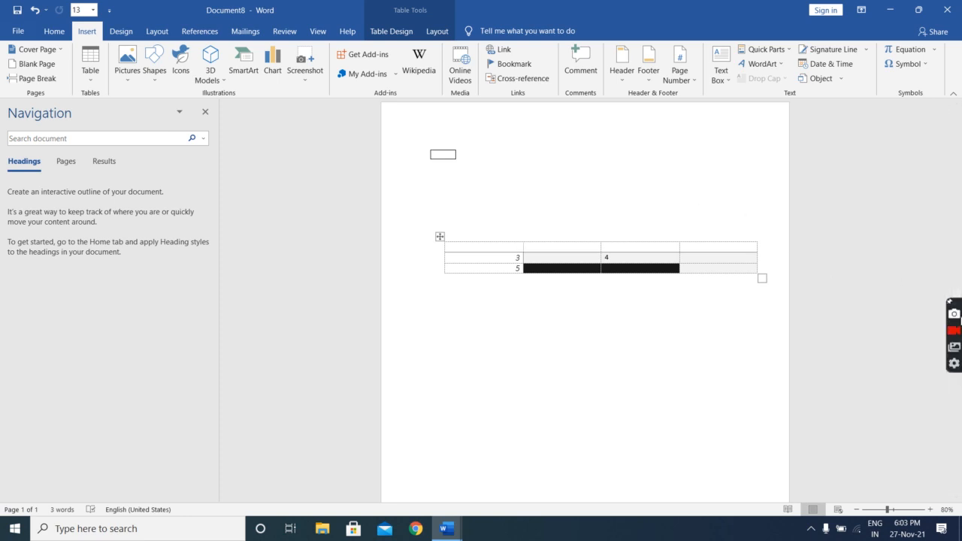